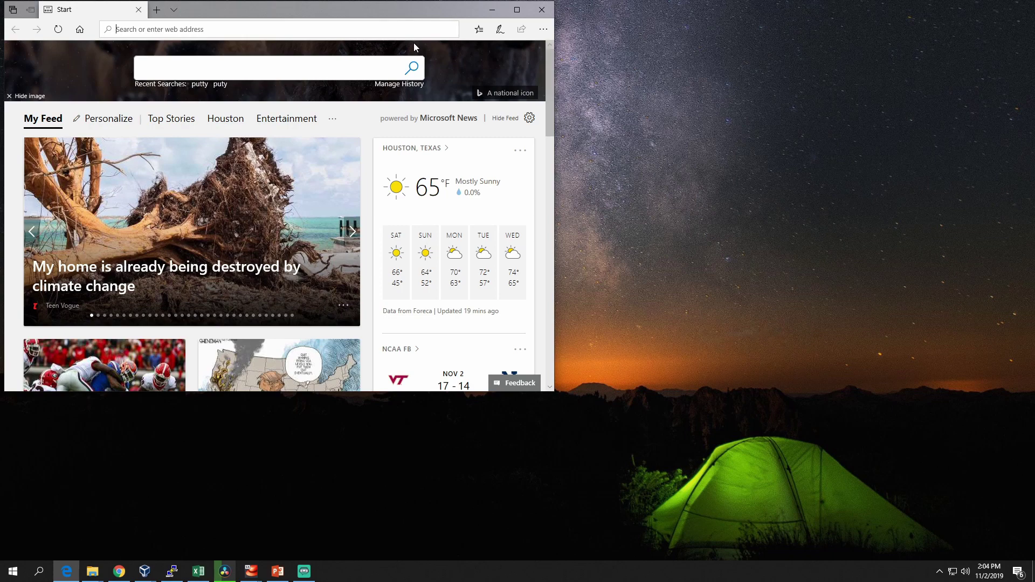
# Go to google.com and decline the offer to switch to Chrome
pyautogui.write('googl')
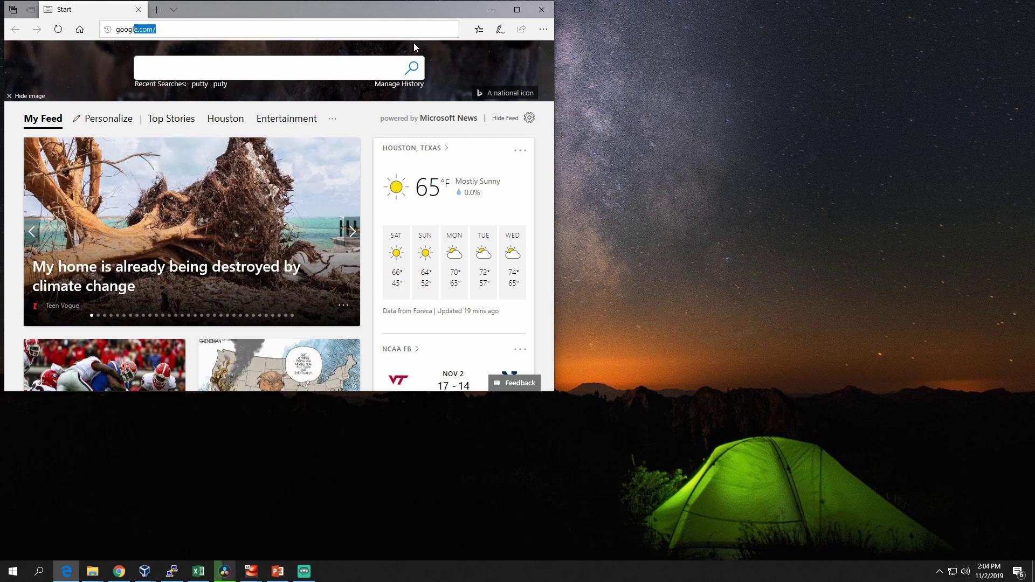
pyautogui.press('End')
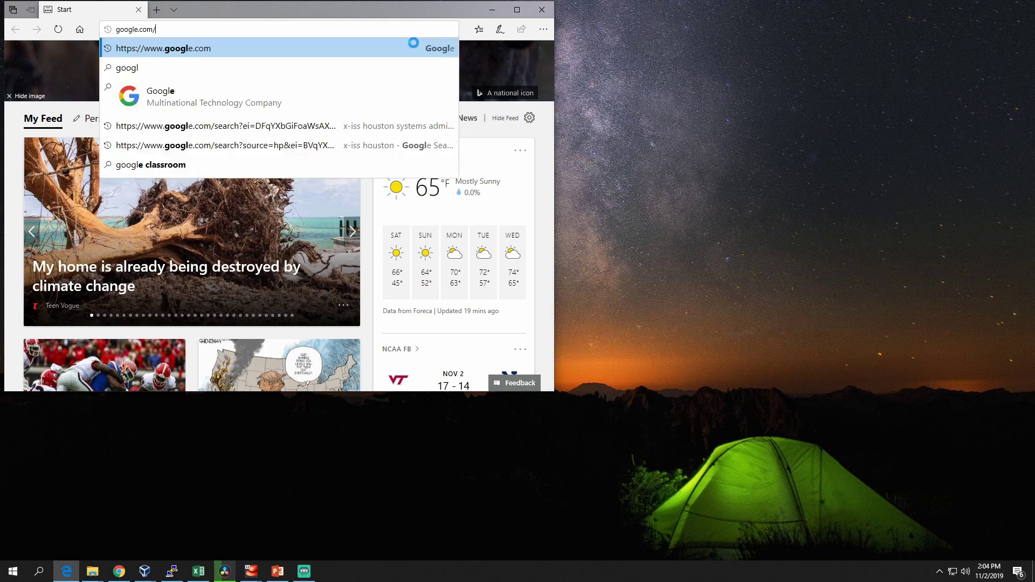
pyautogui.press('Return')
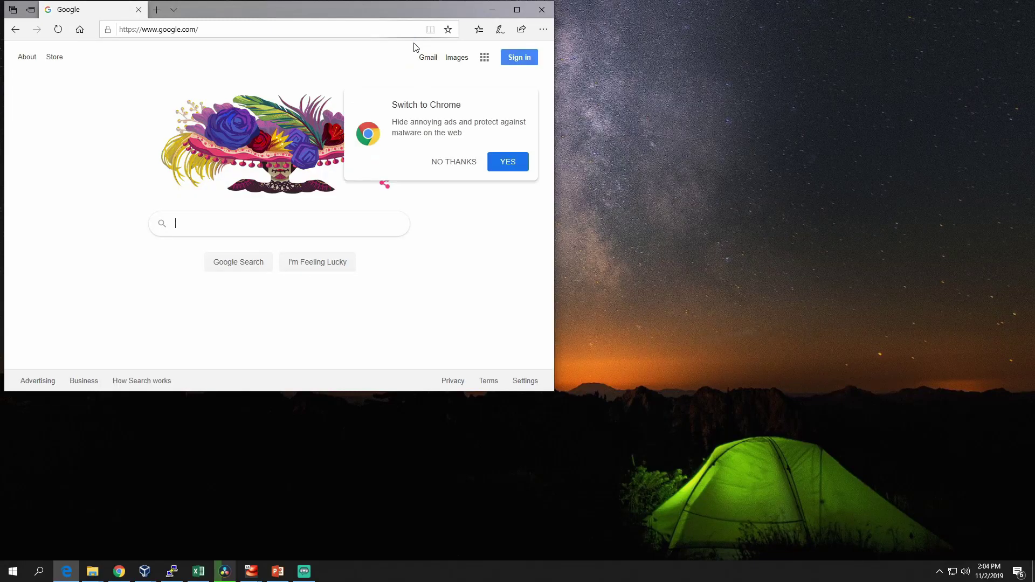
pyautogui.click(456, 164)
# Search Google for "virtualbox" and open the Downloads page of virtualbox.org from the results
pyautogui.write('v')
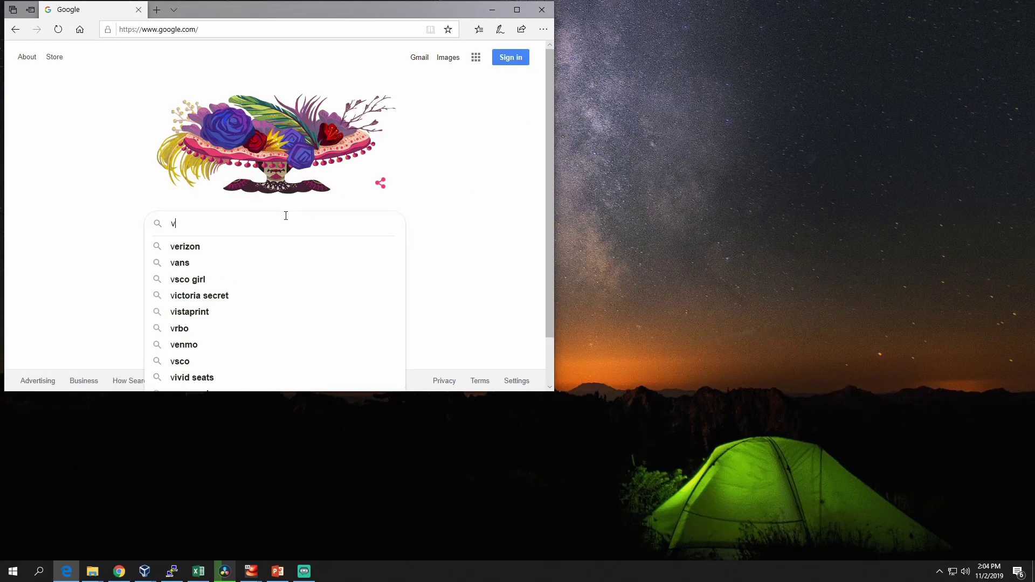
pyautogui.write('irtual')
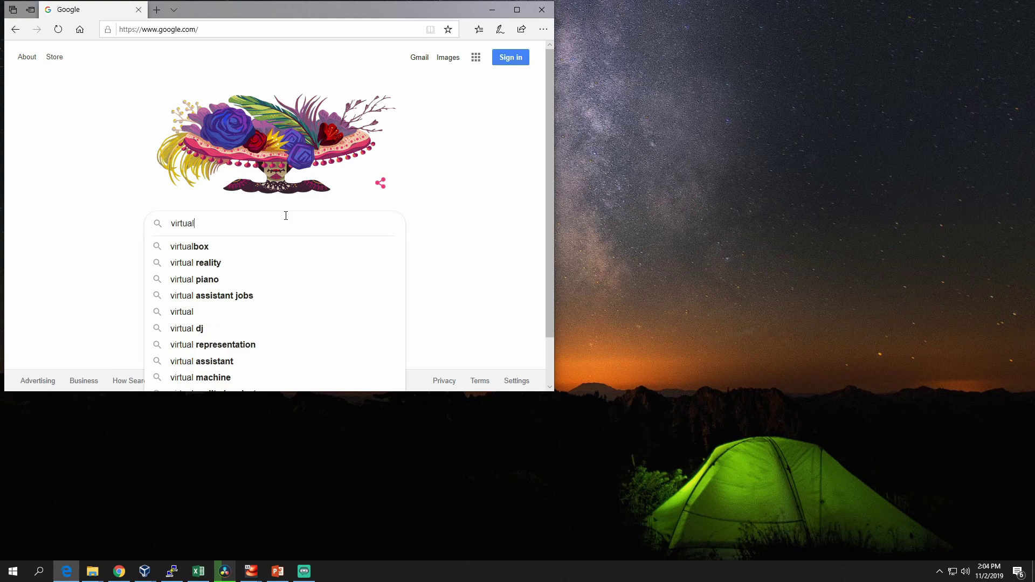
pyautogui.press('Down')
pyautogui.press('Return')
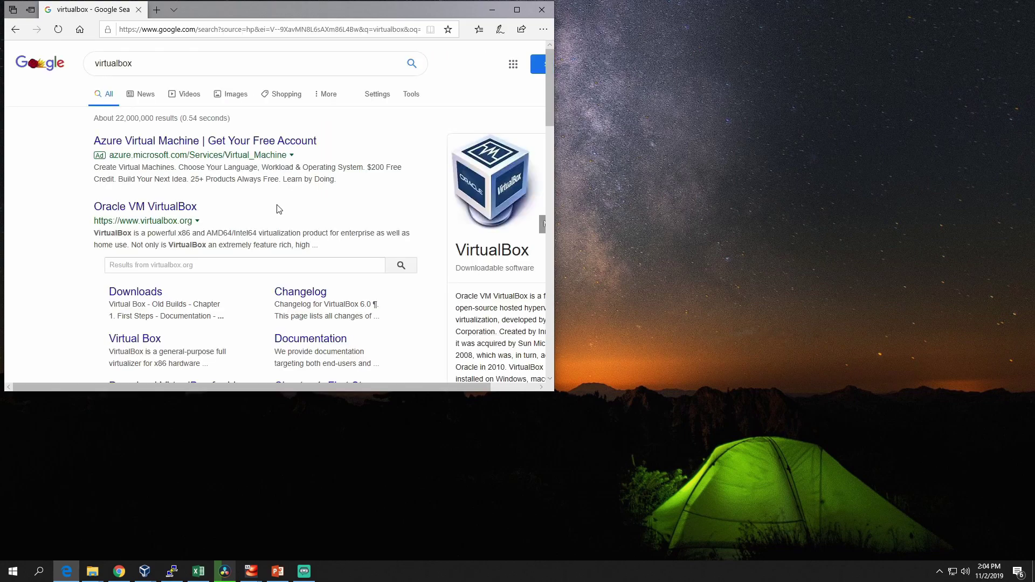
pyautogui.scroll(-1, 215, 205)
pyautogui.click(142, 241)
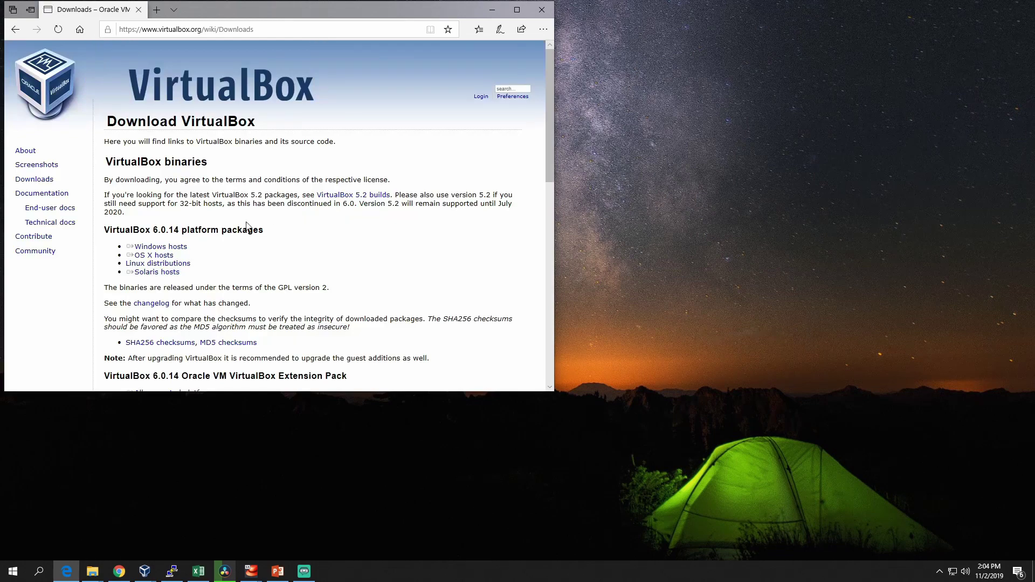
# Download the VirtualBox 6.0.14 platform package for Windows hosts, choosing to run the installer
pyautogui.scroll(-1, 200, 237)
pyautogui.click(183, 195)
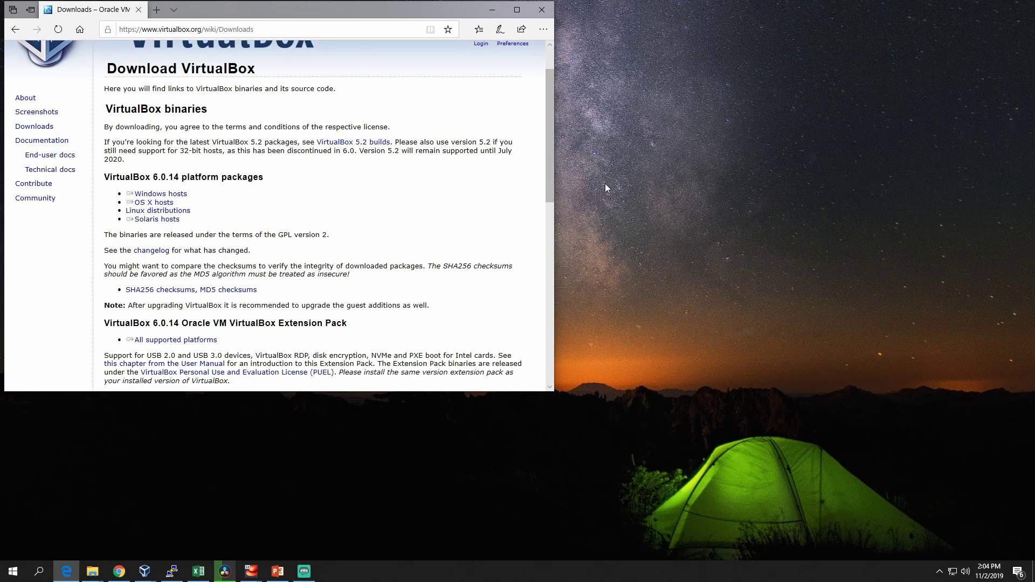
pyautogui.click(181, 212)
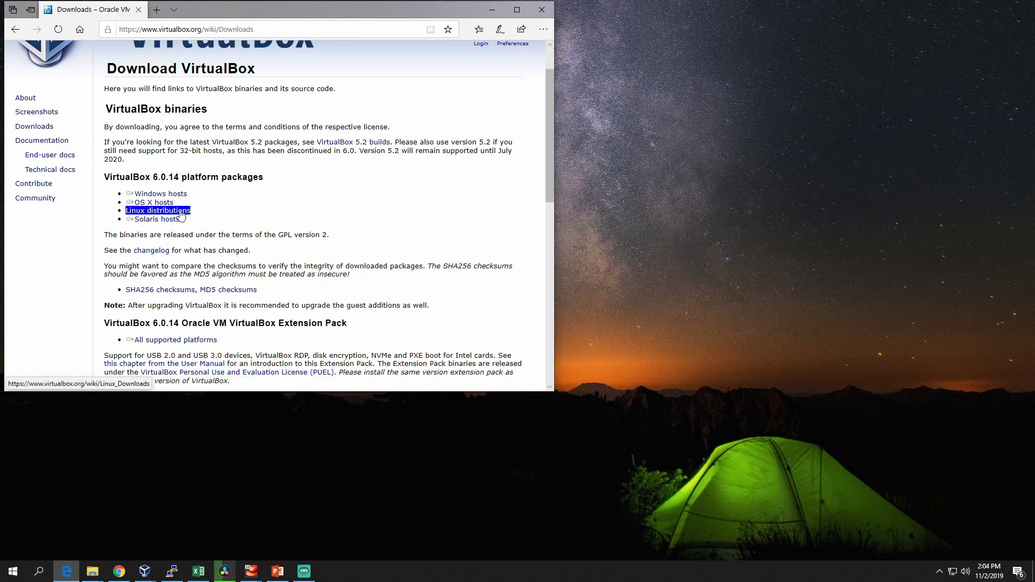
pyautogui.click(183, 195)
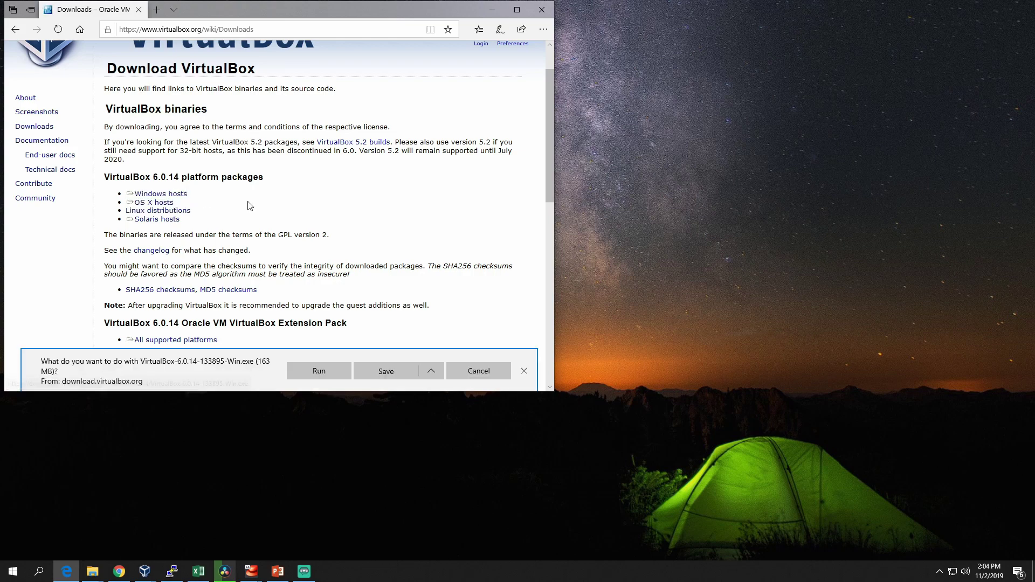
pyautogui.click(338, 371)
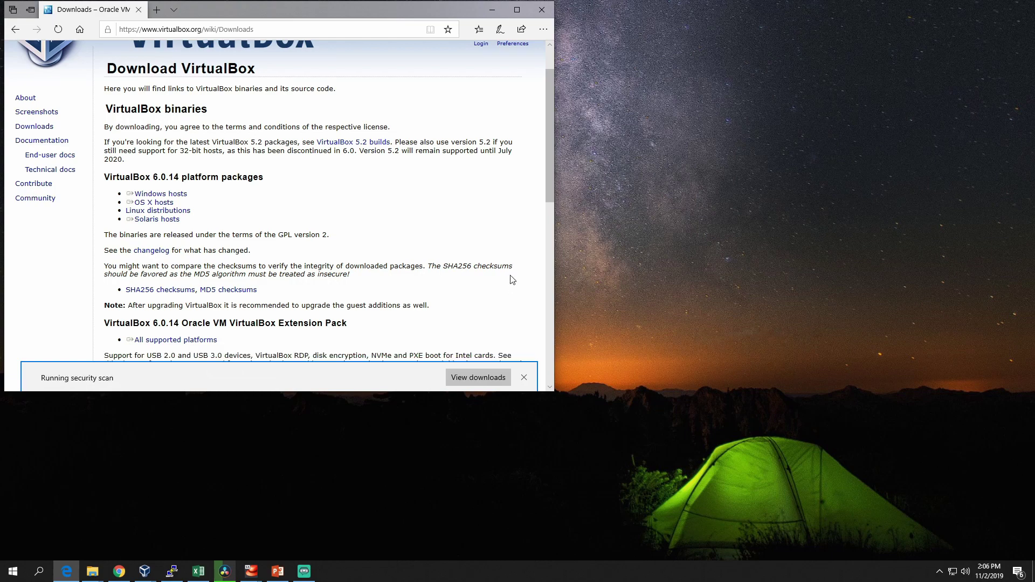
# Launch the downloaded VirtualBox 6.0.14 installer, step through setup with default features, then cancel the installation and exit the wizard
pyautogui.click(499, 376)
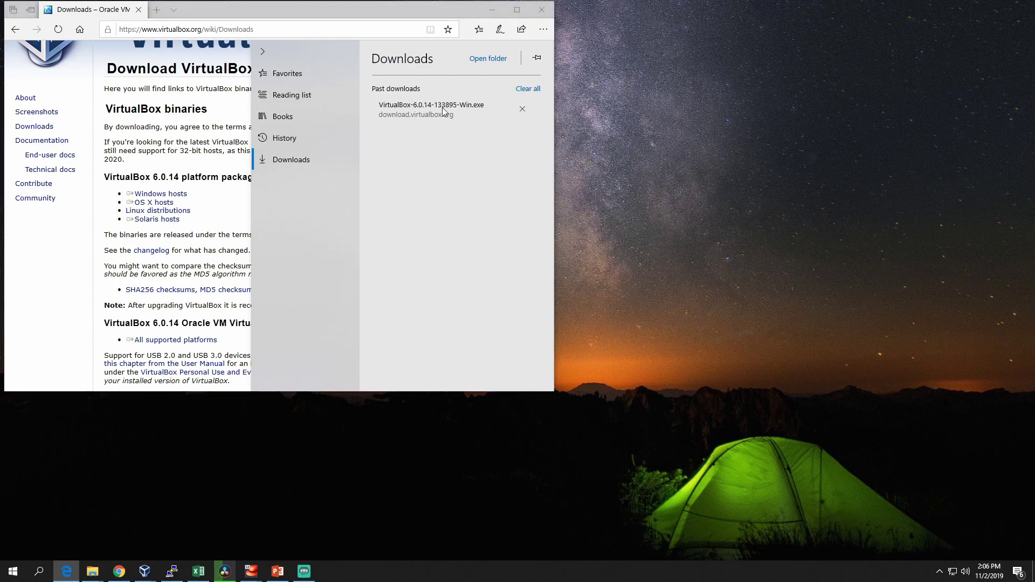
pyautogui.click(413, 111)
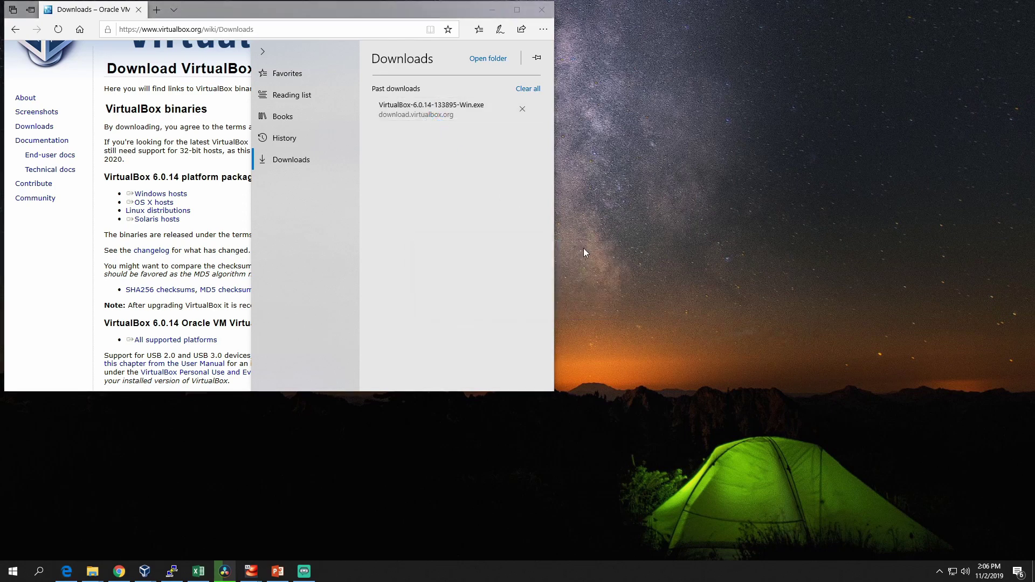
pyautogui.click(580, 372)
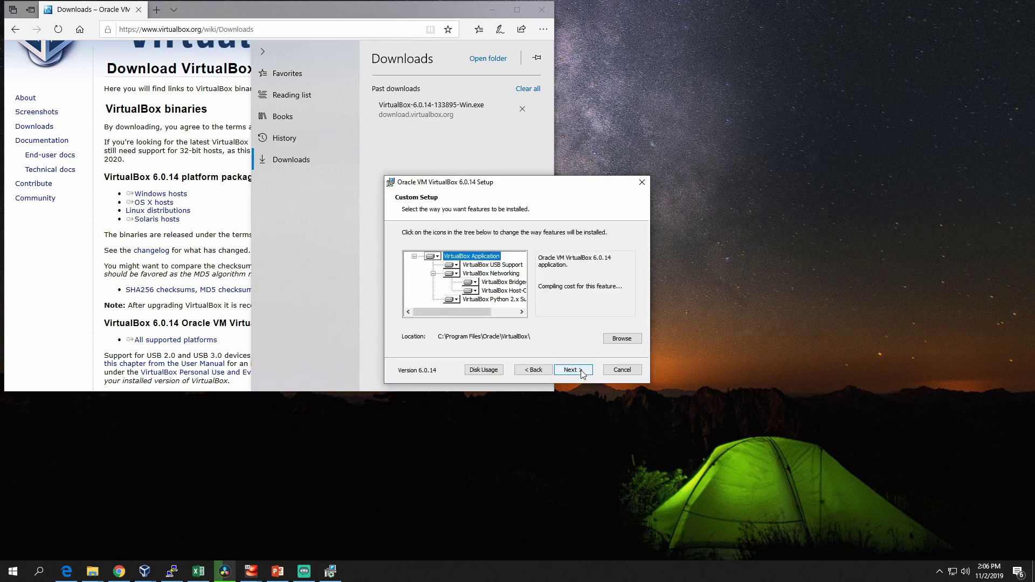
pyautogui.click(582, 372)
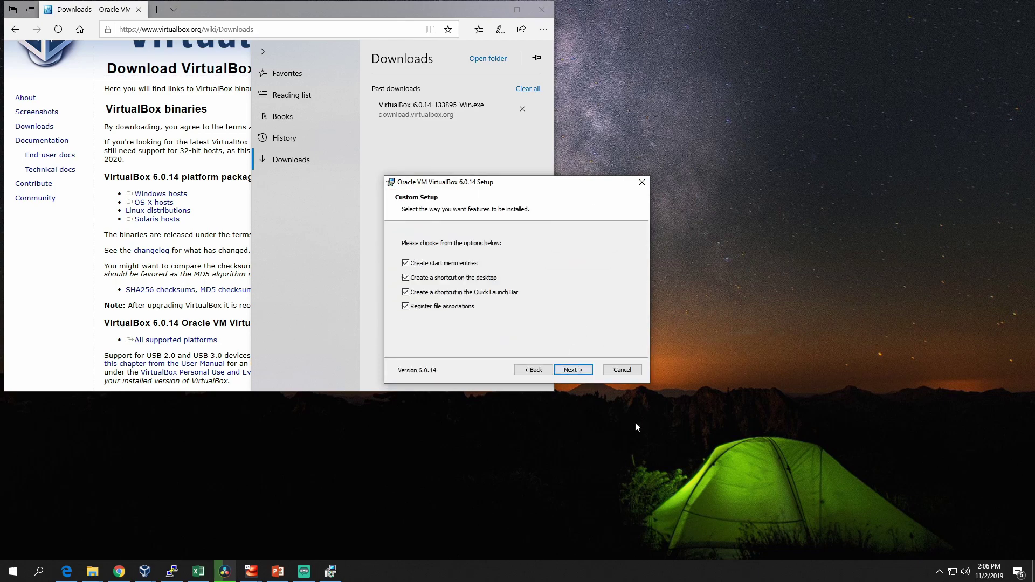
pyautogui.click(629, 371)
pyautogui.click(507, 306)
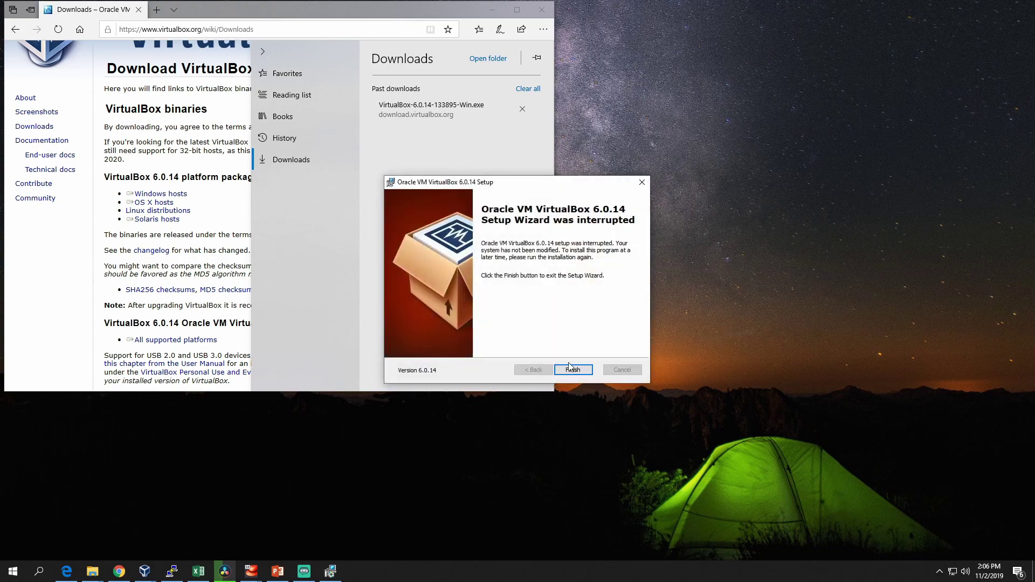
pyautogui.click(570, 366)
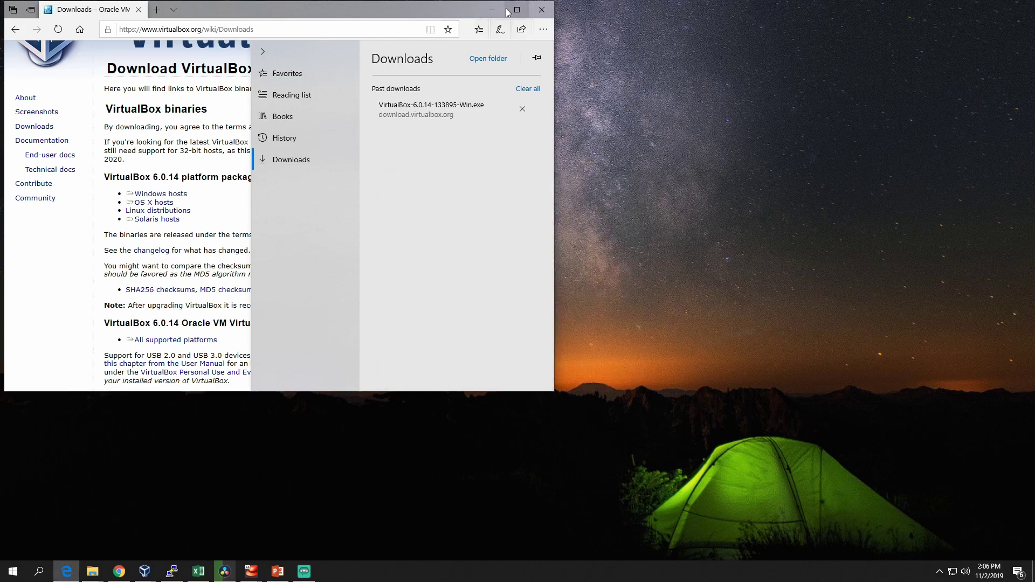
# Close the browser and launch Oracle VM VirtualBox from its desktop shortcut
pyautogui.click(541, 10)
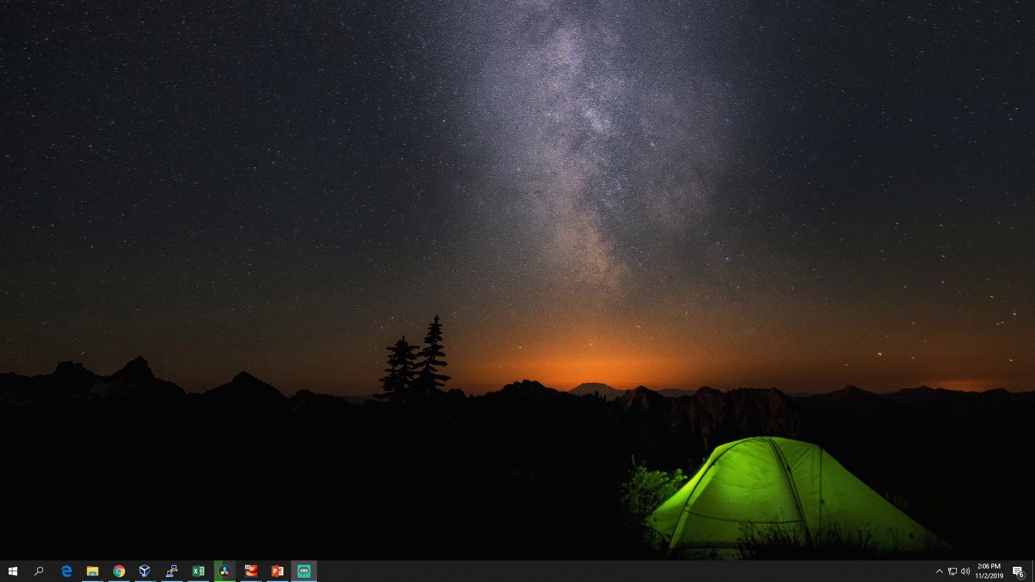
pyautogui.moveTo(133, 81); pyautogui.dragTo(144, 81)
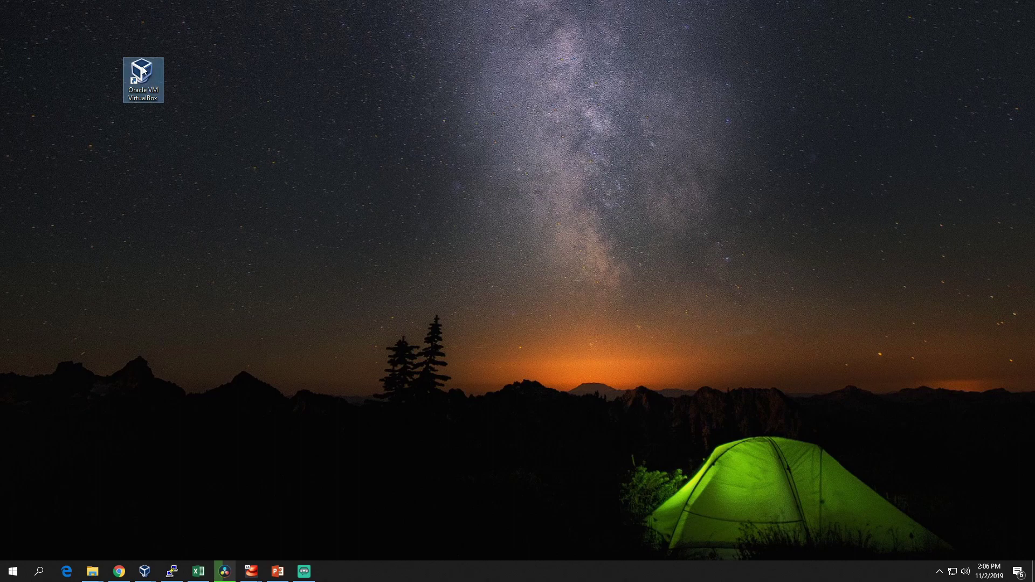
pyautogui.doubleClick(143, 70)
# Look through the existing virtual machines, then begin a new one named "CentOS Computer"
pyautogui.click(428, 230)
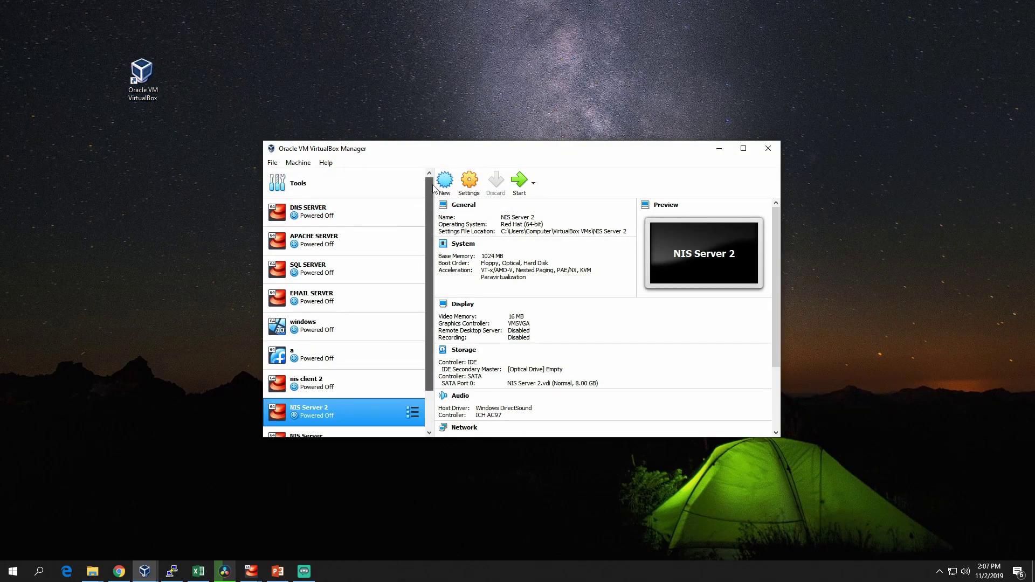
pyautogui.moveTo(429, 264); pyautogui.dragTo(438, 244)
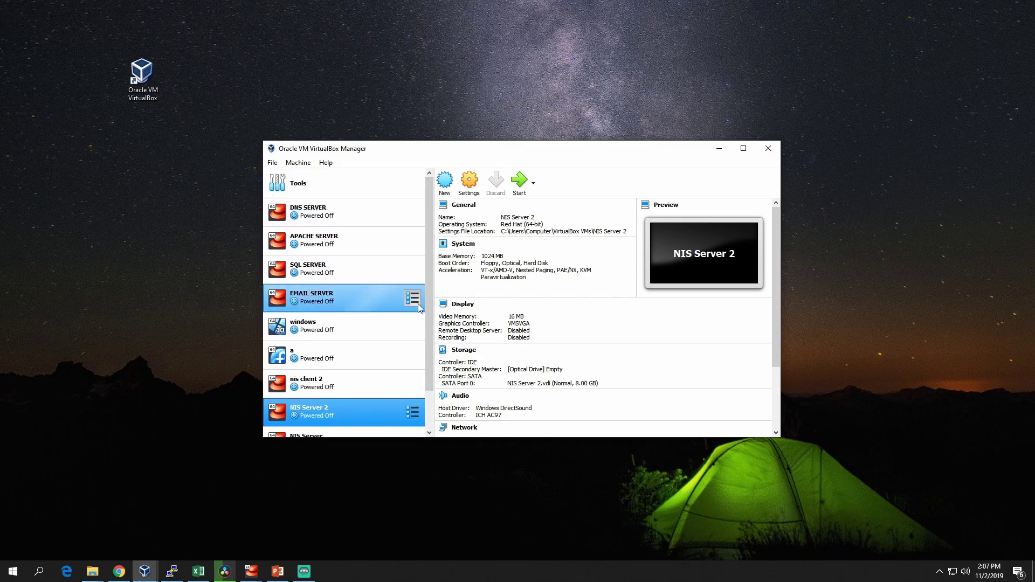
pyautogui.moveTo(429, 302); pyautogui.dragTo(430, 345)
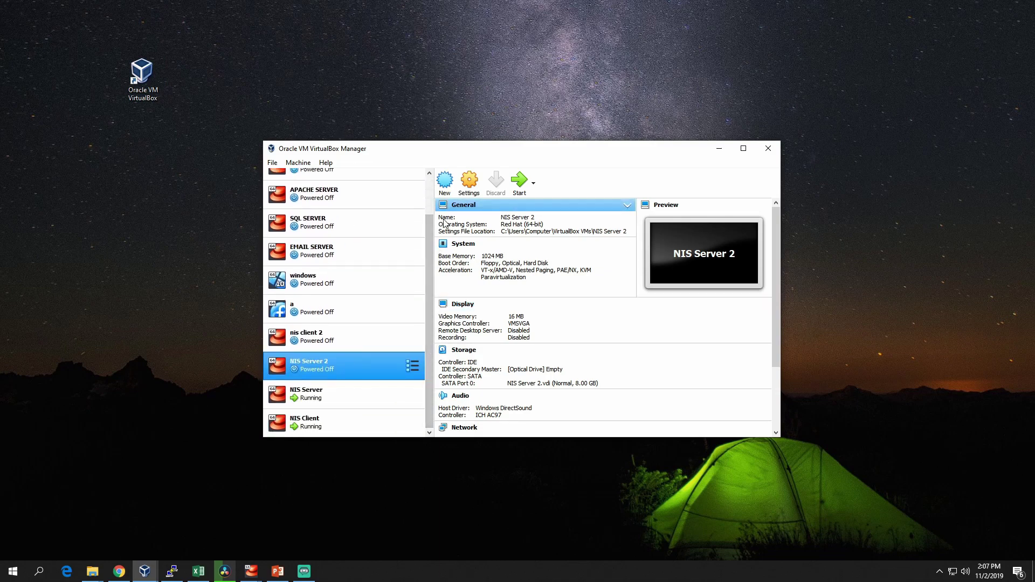
pyautogui.moveTo(438, 244); pyautogui.dragTo(432, 192)
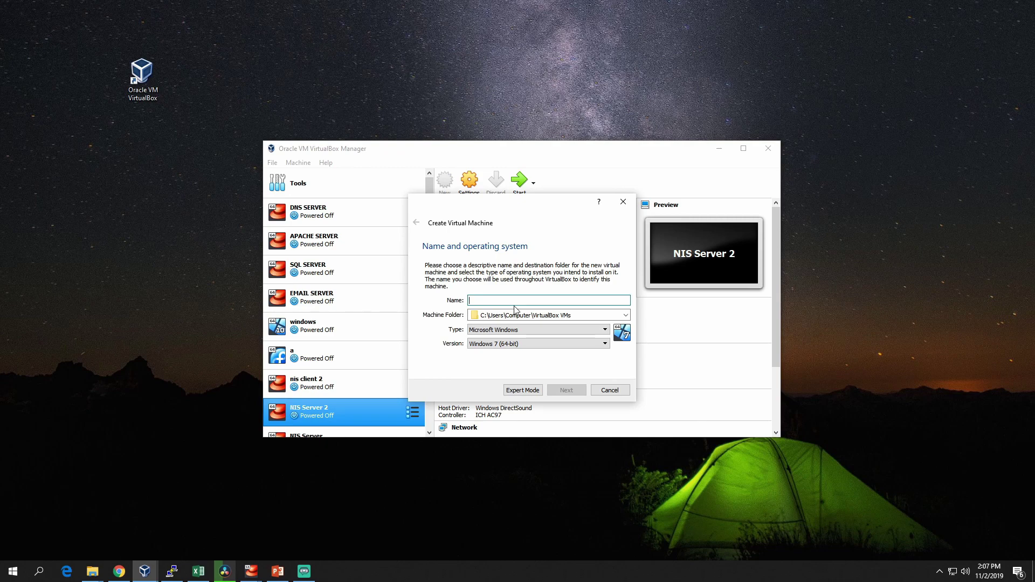
pyautogui.write('Cento')
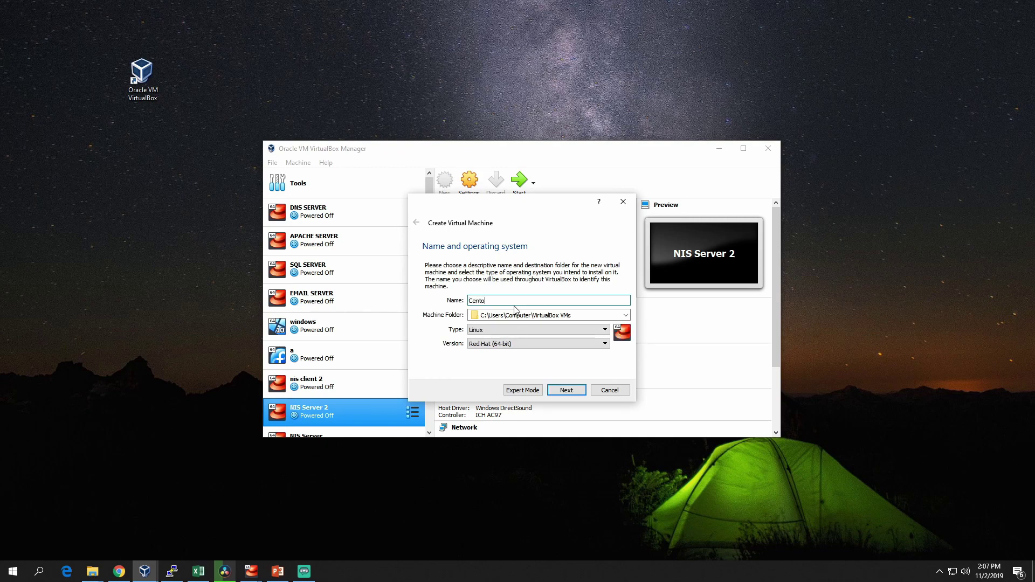
pyautogui.write('OS Computer')
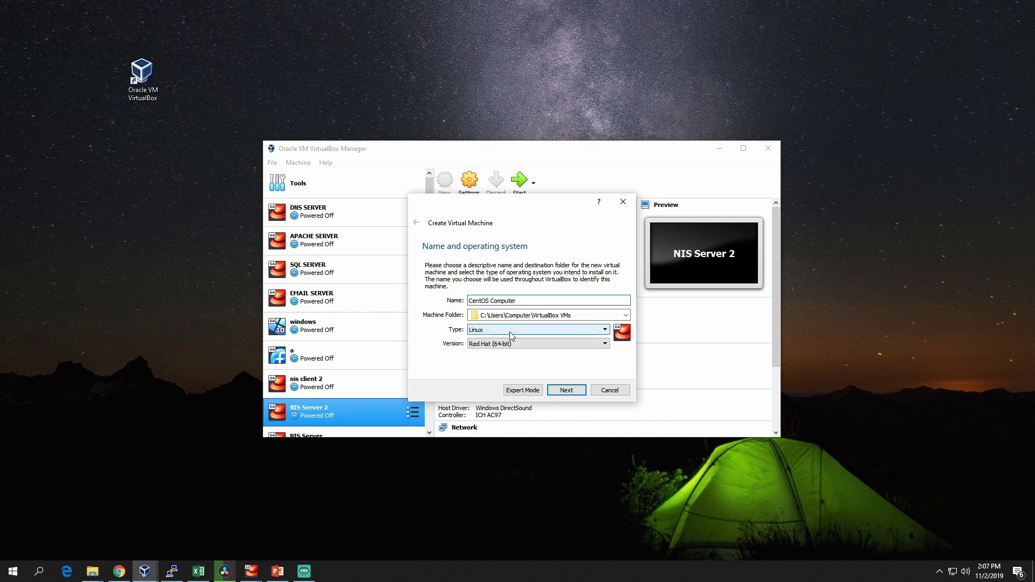
# Choose Linux as the new machine's operating system type, keeping Red Hat (64-bit) as the version
pyautogui.click(510, 332)
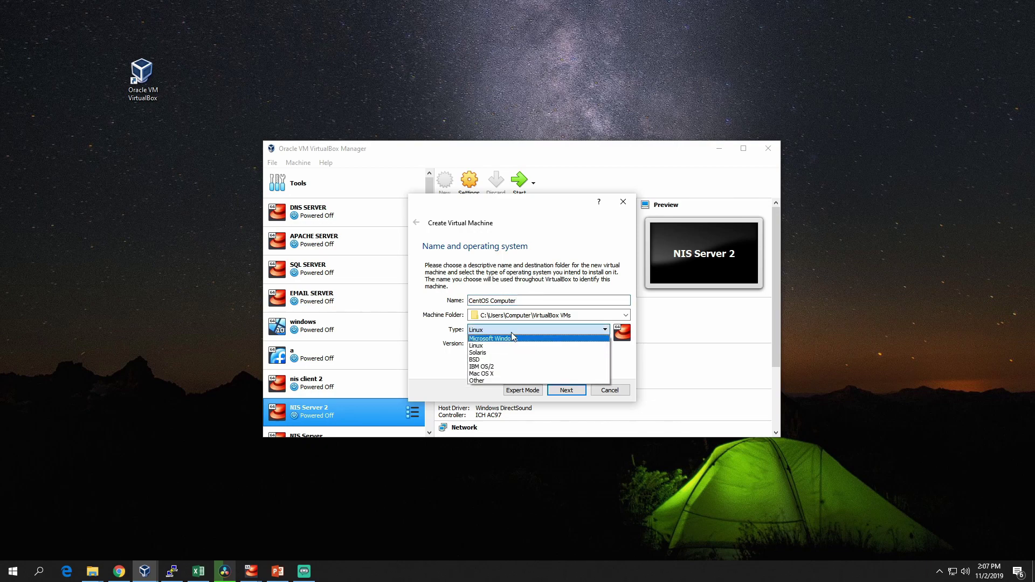
pyautogui.click(511, 334)
pyautogui.click(512, 346)
pyautogui.click(567, 346)
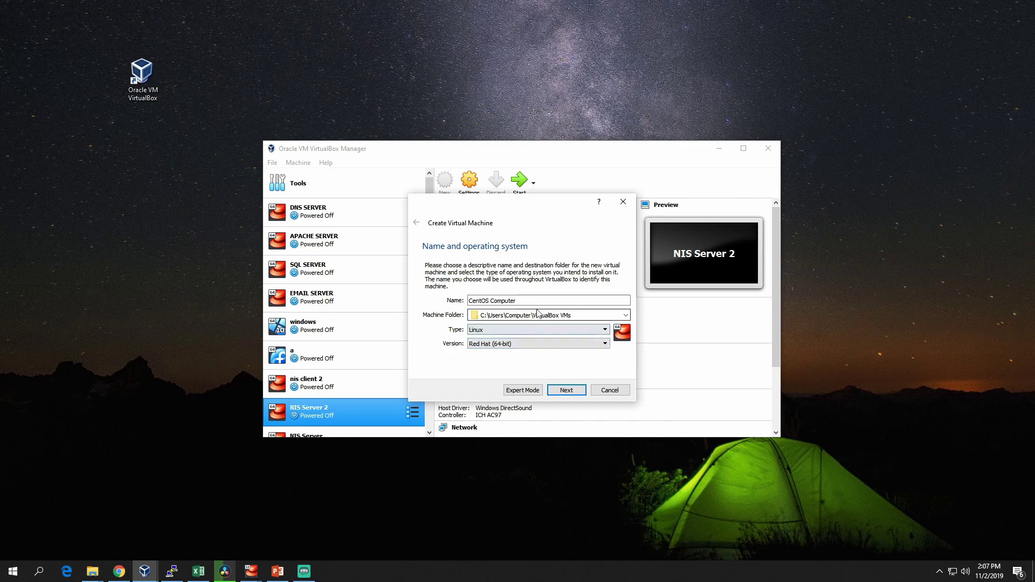
# Change the new machine's name to "CentOS 7 Computer" and accept a memory size of 1024 MB
pyautogui.click(490, 300)
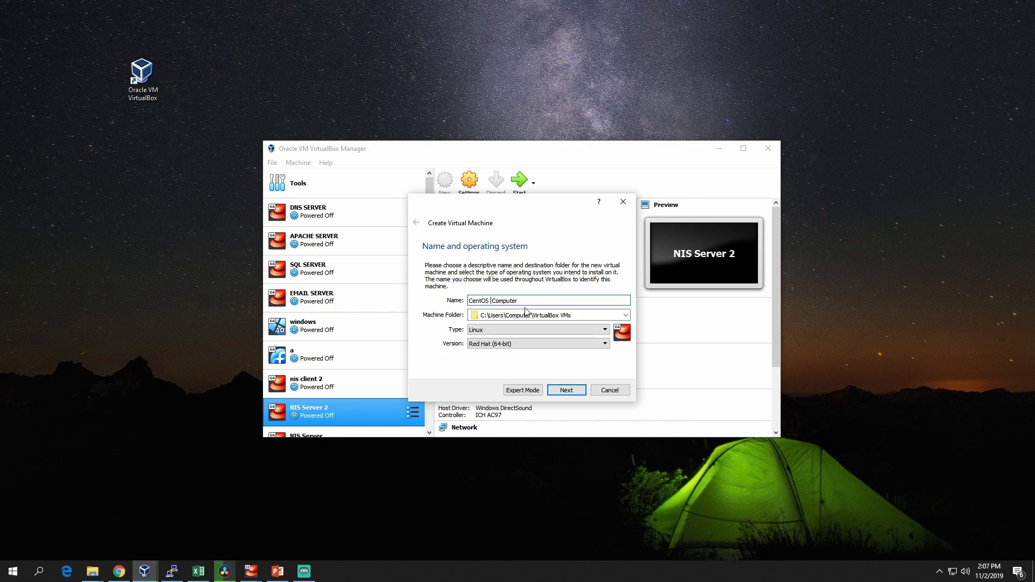
pyautogui.write('7')
pyautogui.click(567, 391)
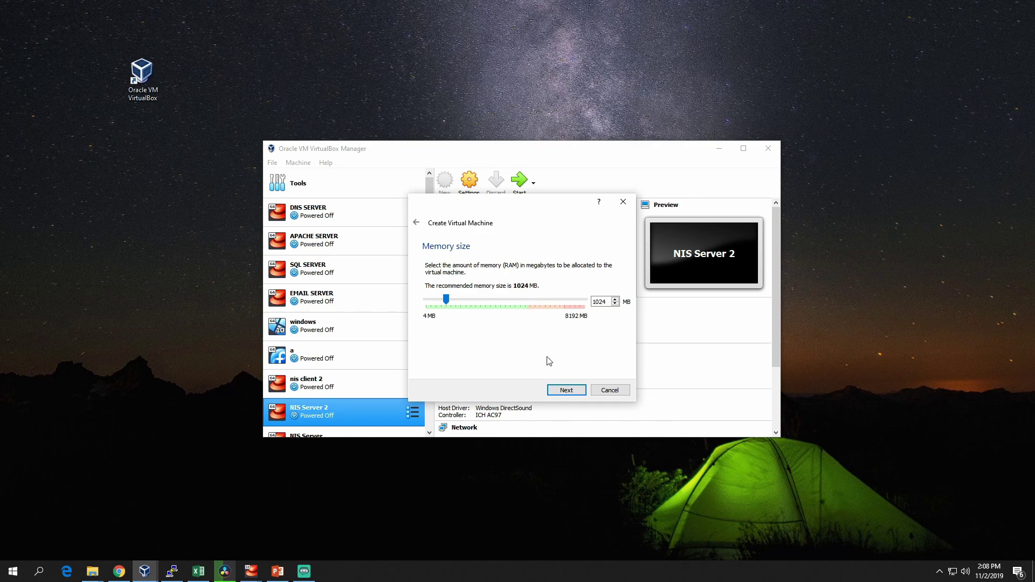
pyautogui.click(577, 394)
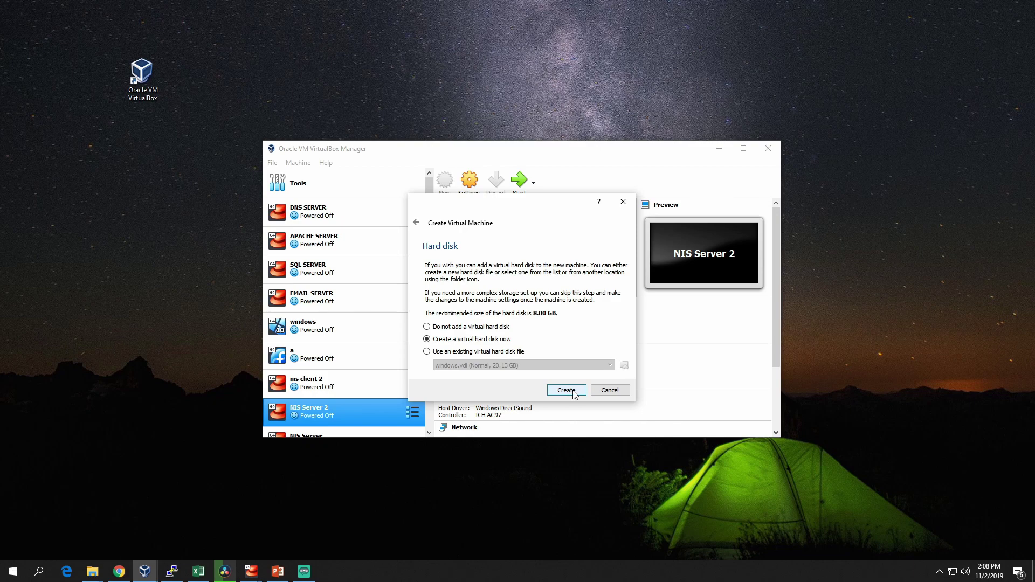
# Create a dynamically allocated 8.00 GB VDI virtual hard disk for the new machine and finish creating it
pyautogui.click(575, 392)
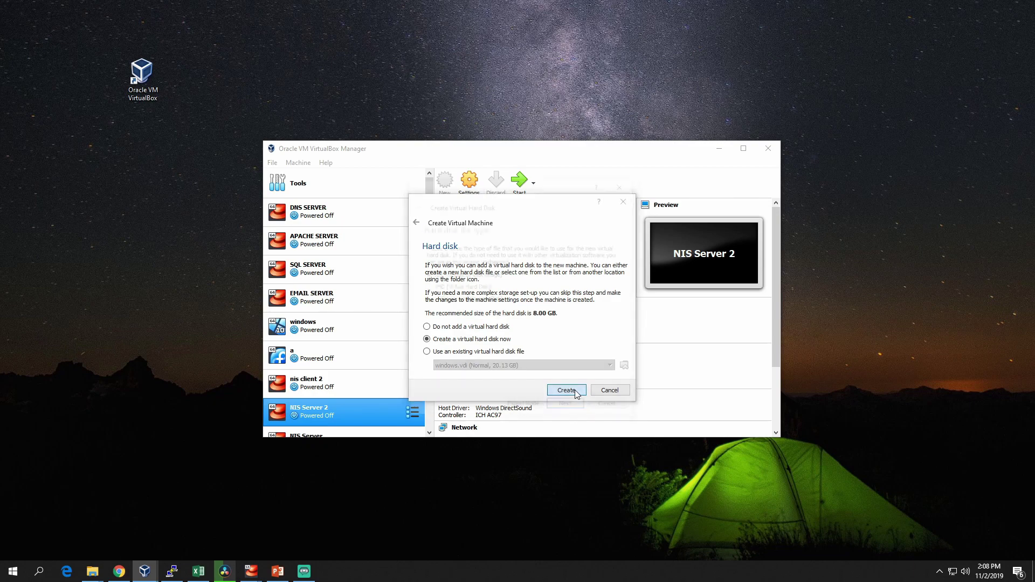
pyautogui.click(572, 408)
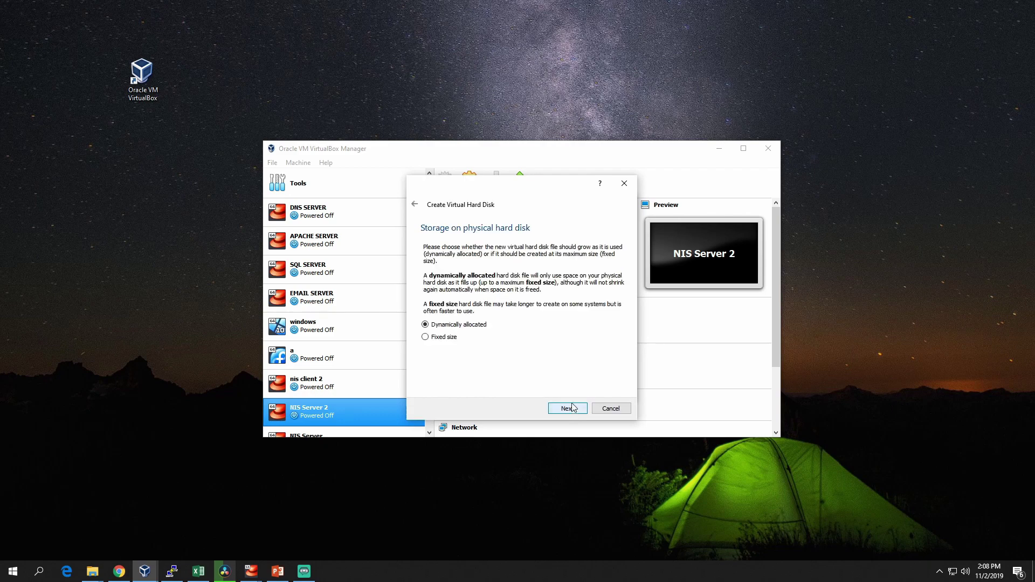
pyautogui.click(573, 409)
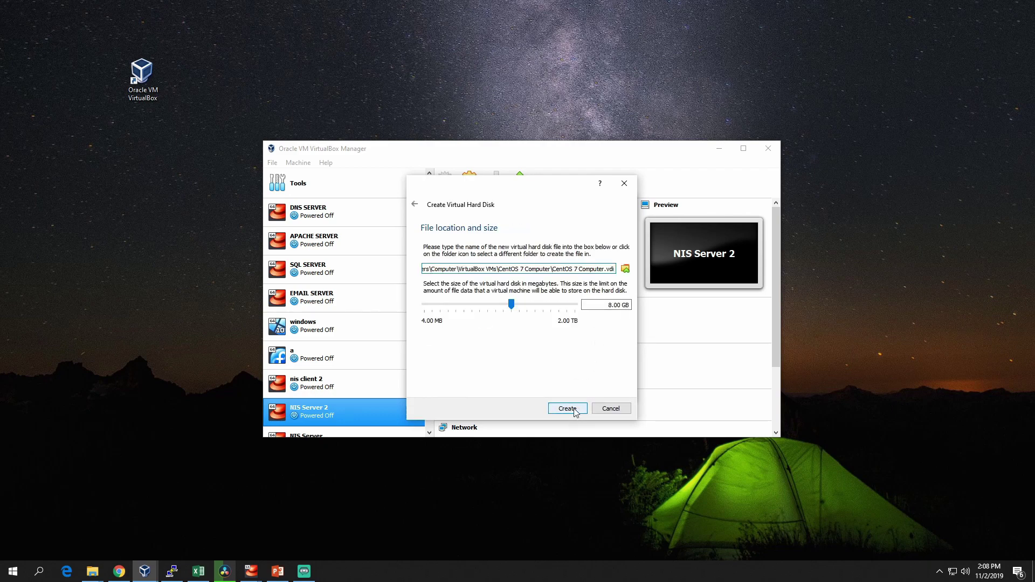
pyautogui.click(576, 410)
pyautogui.click(569, 410)
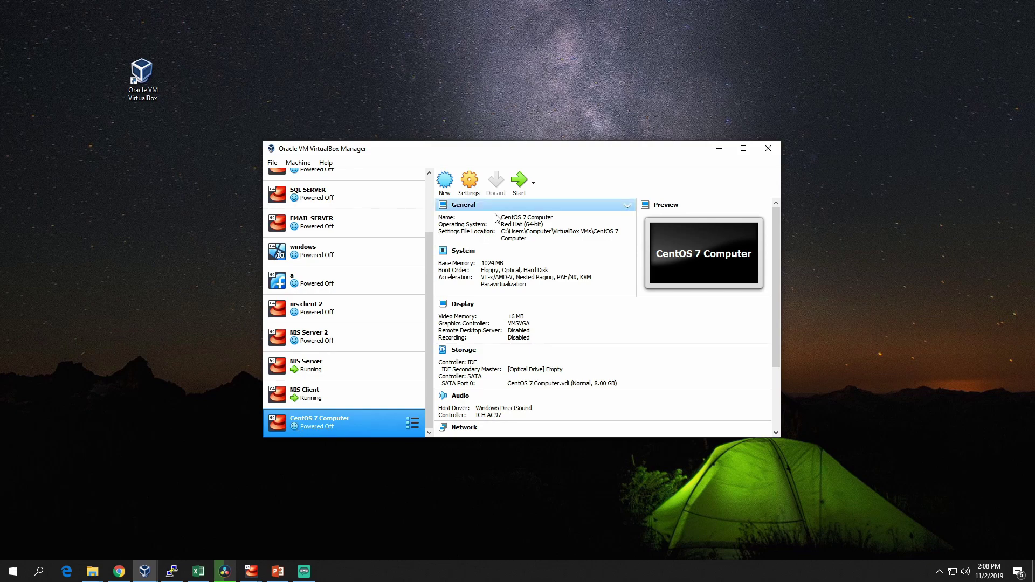
# Start the CentOS 7 Computer machine with the CentOS-7-x86_64-Everything-1810 disc image as its start-up disk
pyautogui.click(521, 183)
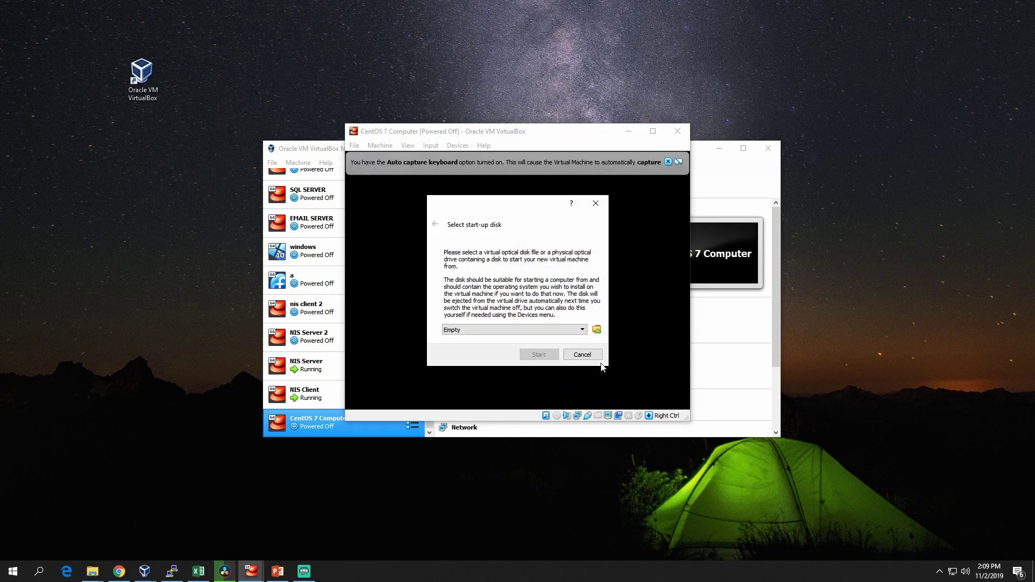
pyautogui.click(597, 331)
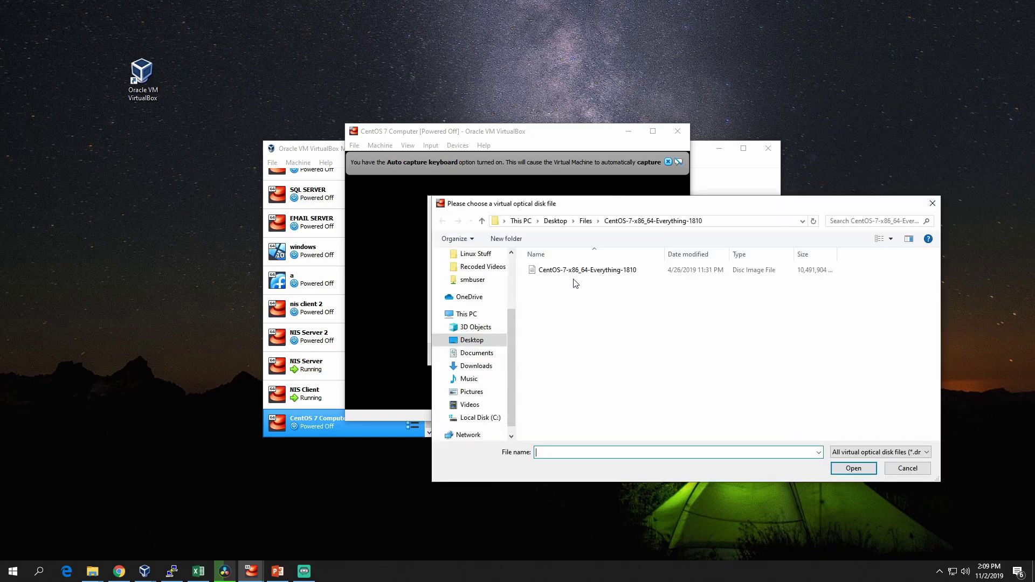
pyautogui.click(583, 274)
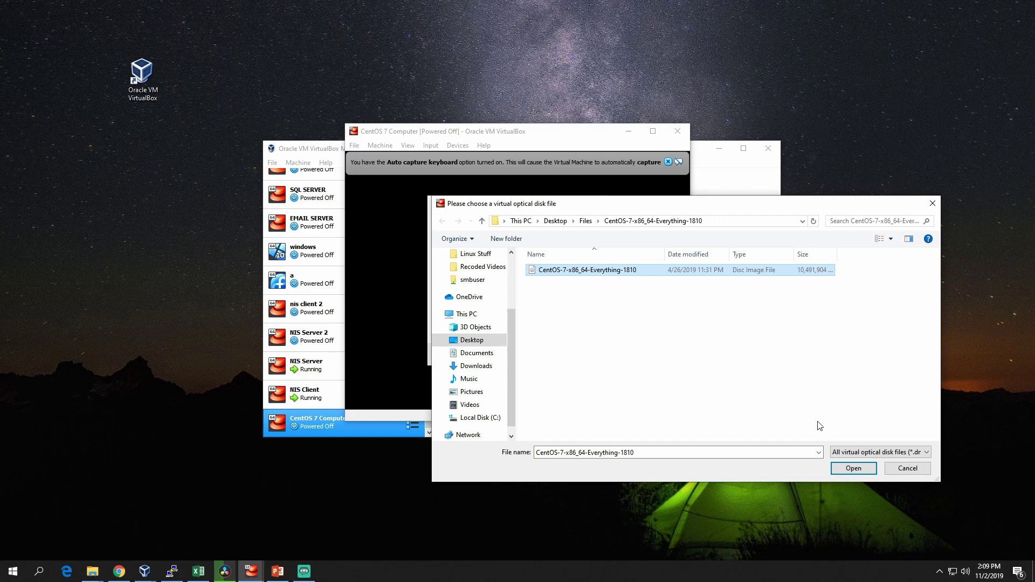
pyautogui.click(853, 469)
pyautogui.click(545, 354)
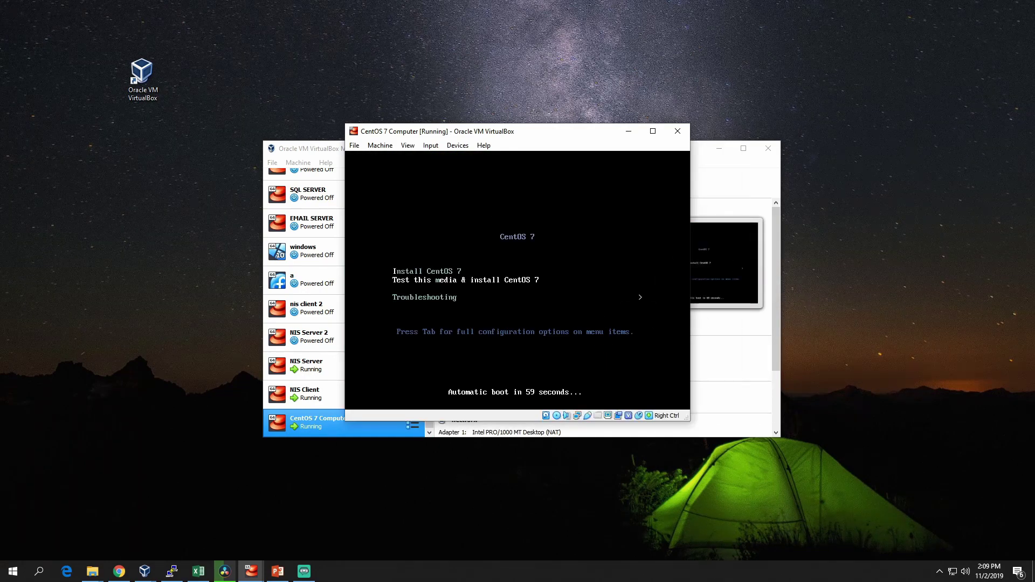
# Boot the Install CentOS 7 option and accept English (United States) as the installation language
pyautogui.press('Up')
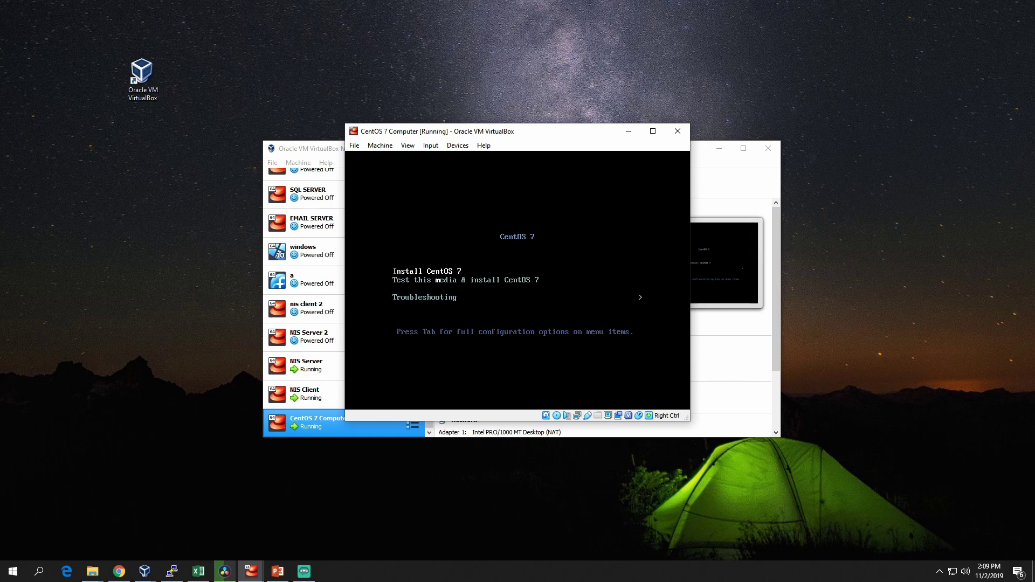
pyautogui.press('Return')
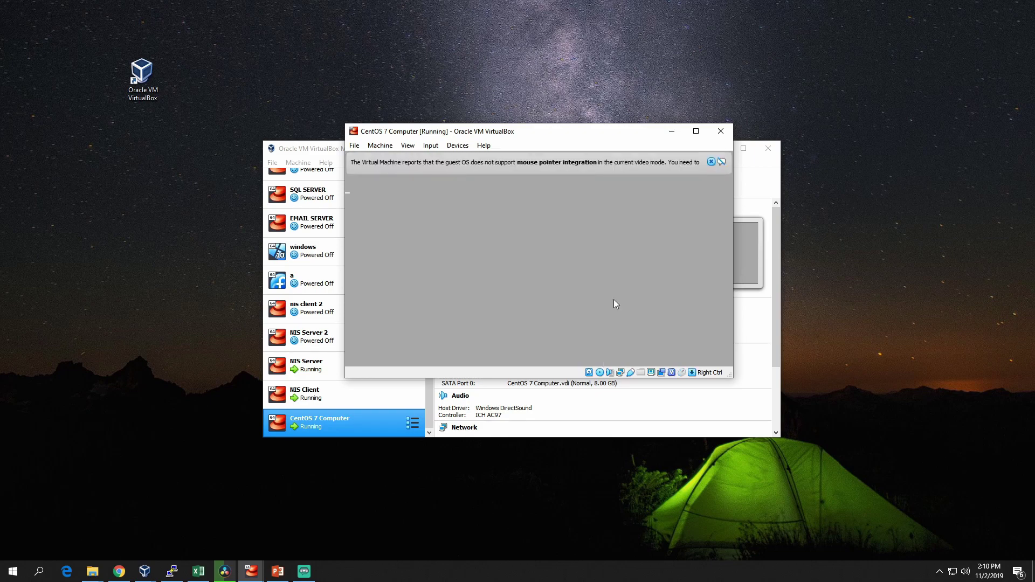
pyautogui.click(711, 162)
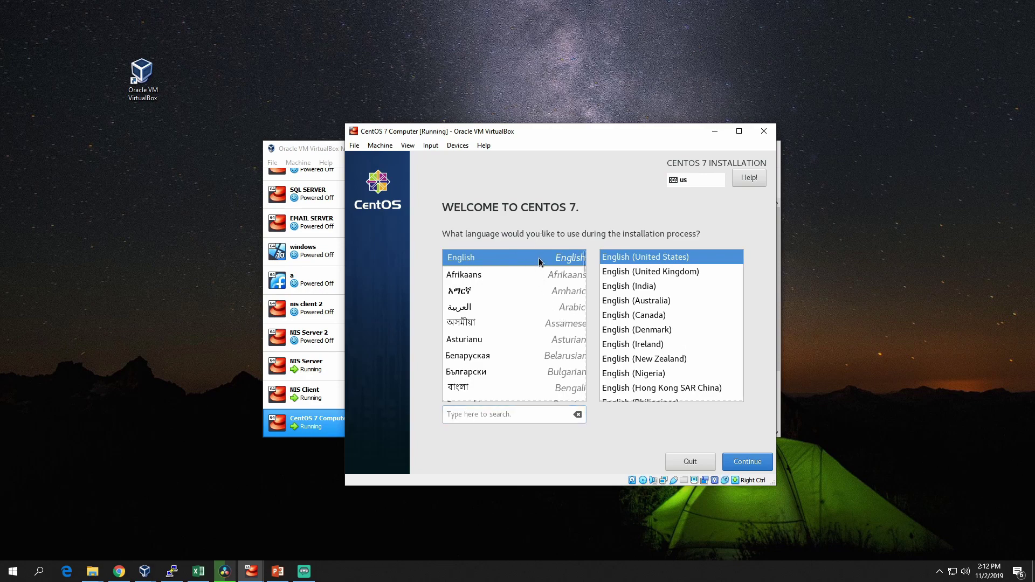
pyautogui.click(751, 464)
pyautogui.click(747, 462)
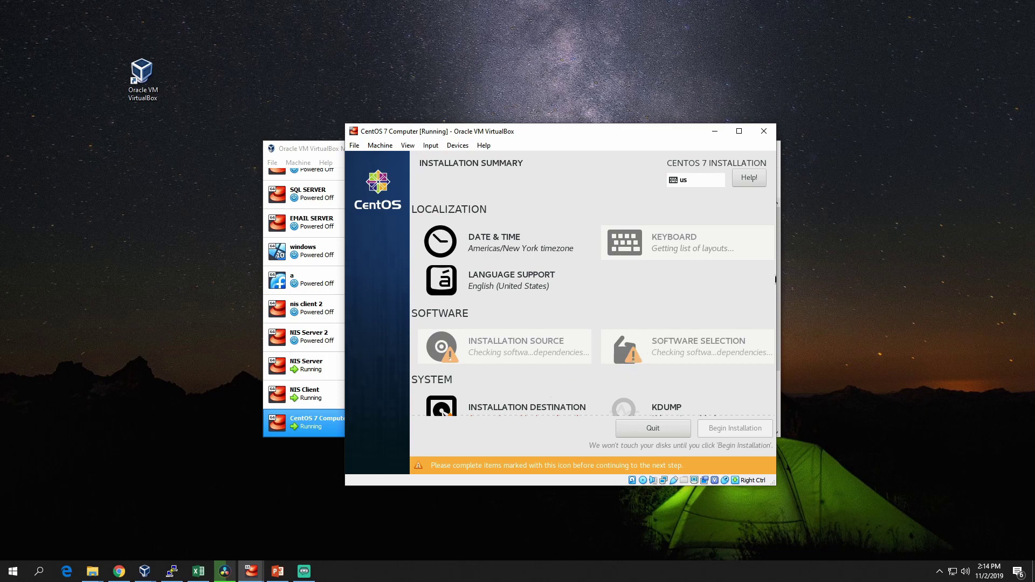
# Look at the GNOME Desktop environment and its add-ons in the software selection, then return to Minimal Install and confirm
pyautogui.scroll(-1, 776, 279)
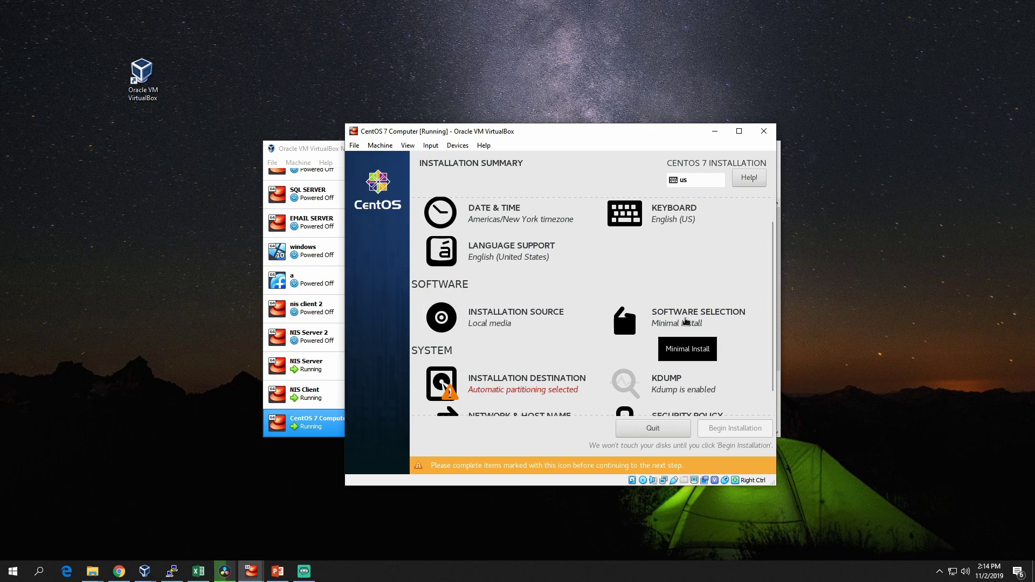
pyautogui.click(686, 322)
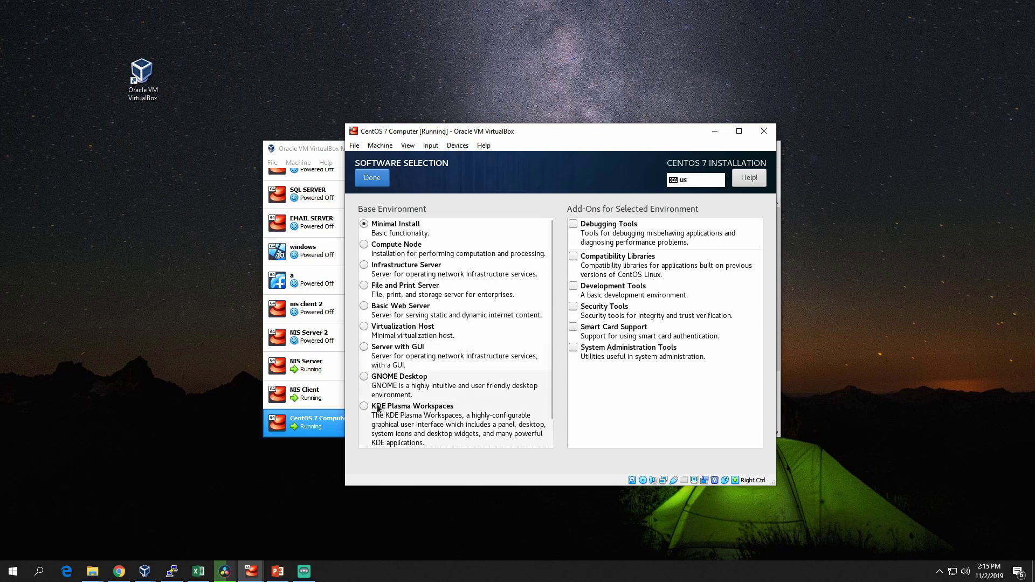
pyautogui.click(364, 378)
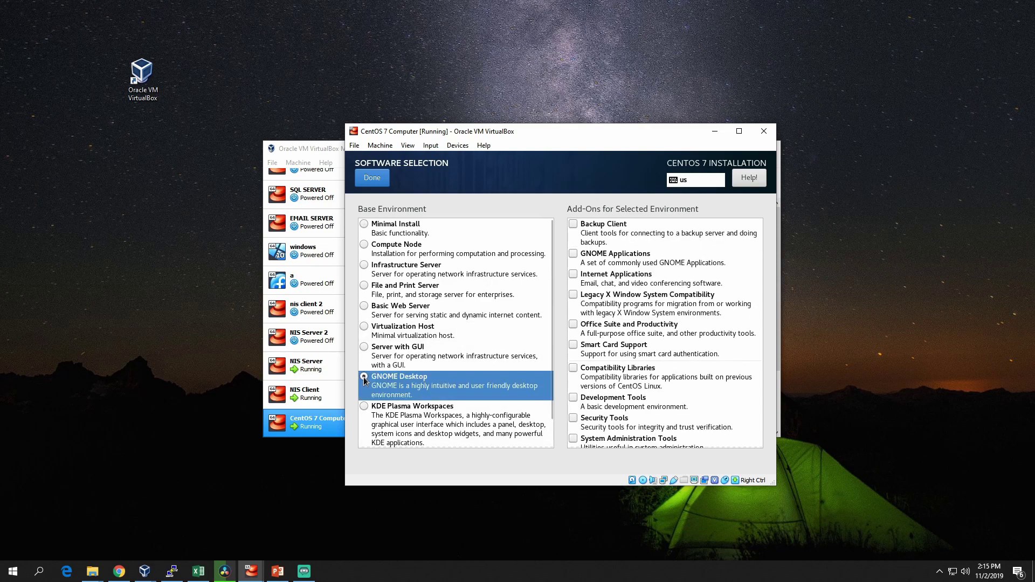
pyautogui.scroll(-1, 629, 319)
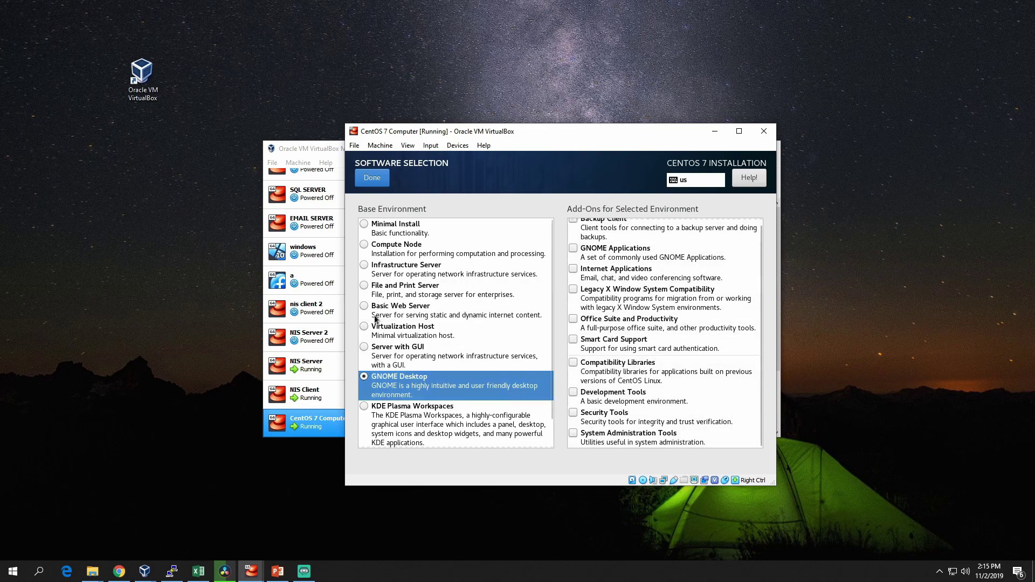
pyautogui.click(365, 223)
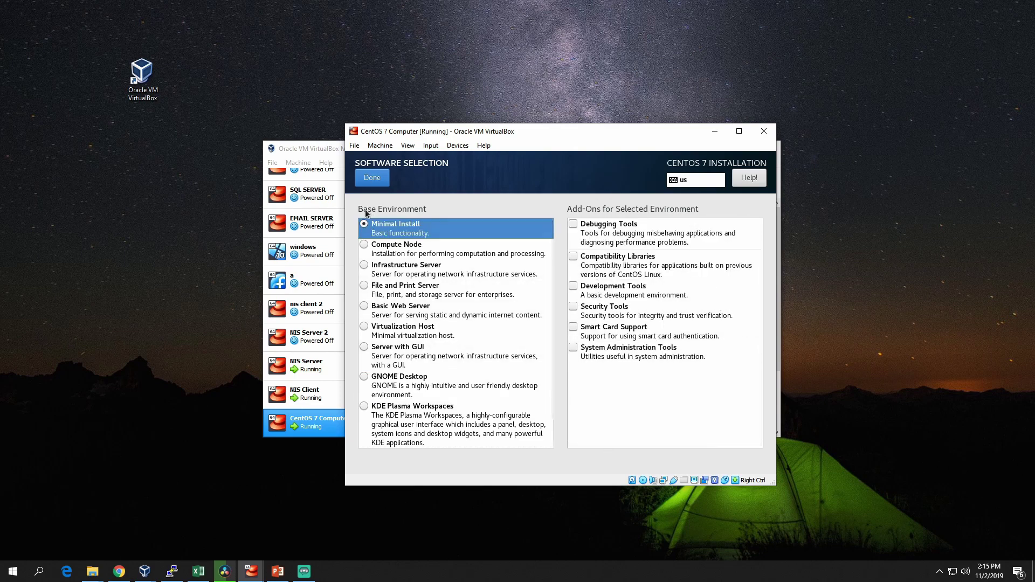
pyautogui.click(374, 179)
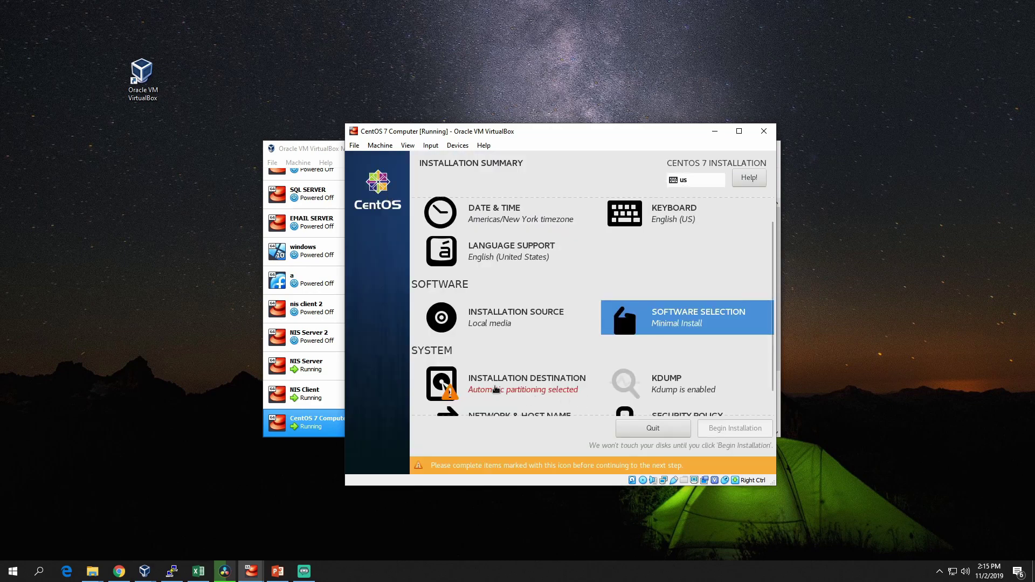
# Confirm the installation destination with the 8192 MiB ATA VBOX HARDDISK and begin the installation
pyautogui.click(496, 389)
pyautogui.click(415, 286)
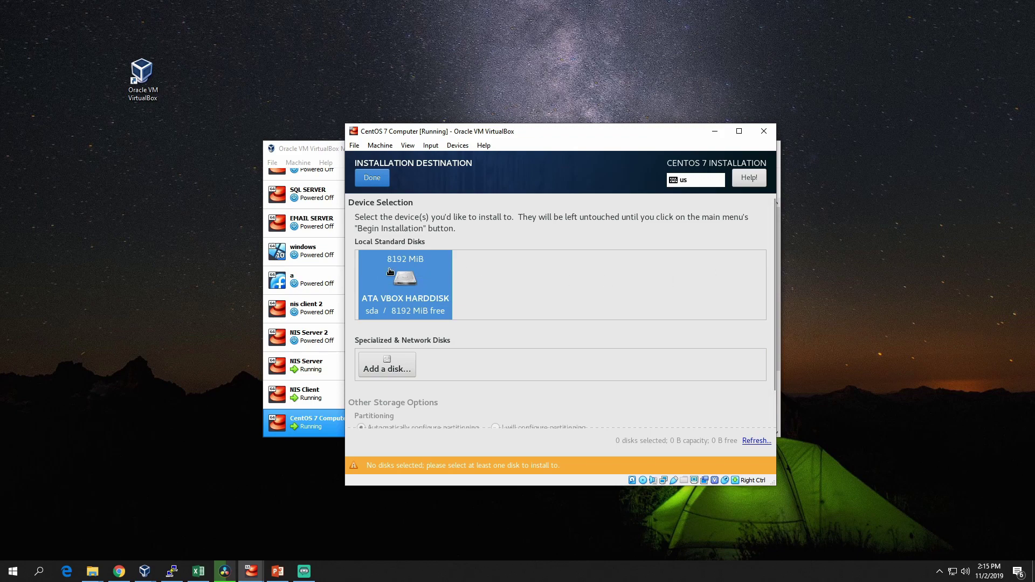
pyautogui.click(371, 185)
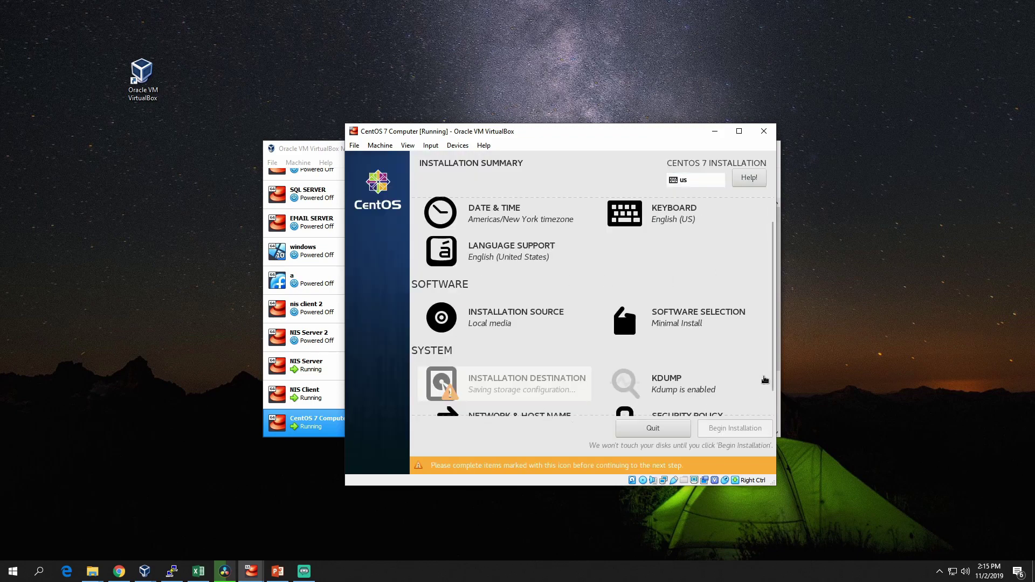
pyautogui.scroll(-2, 765, 380)
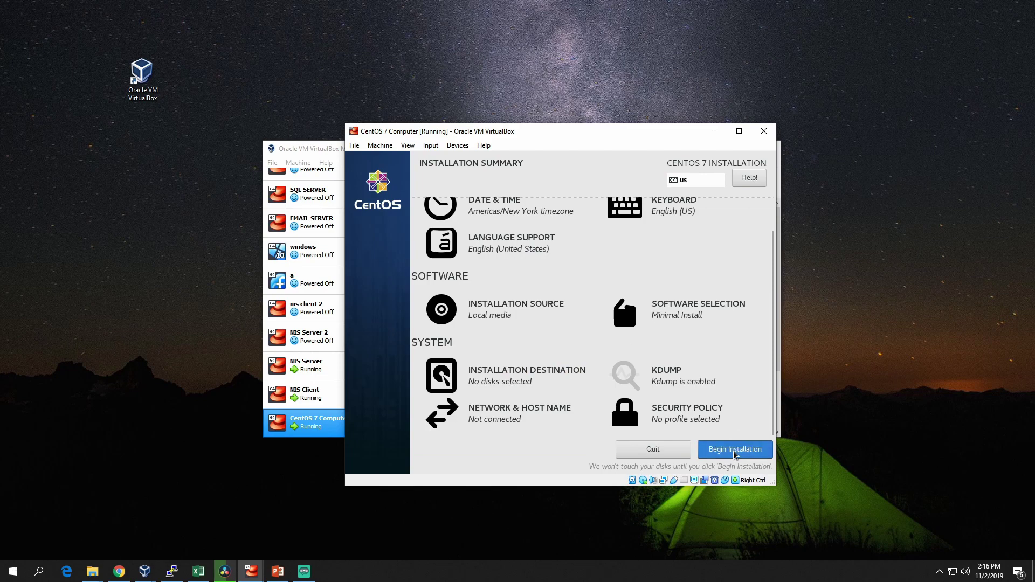
pyautogui.click(734, 451)
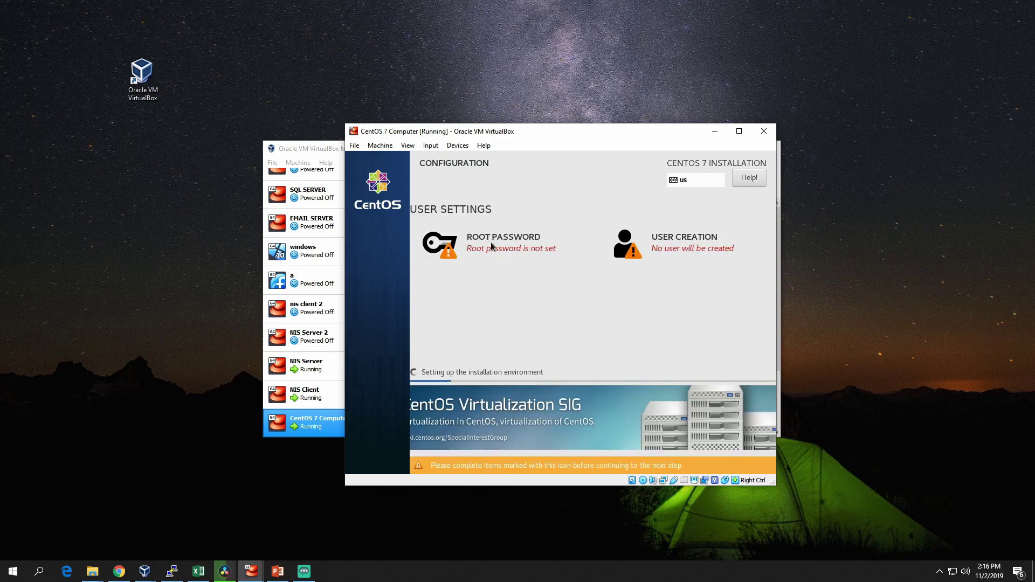
# Set and confirm the root password, accepting it despite being weak
pyautogui.click(491, 246)
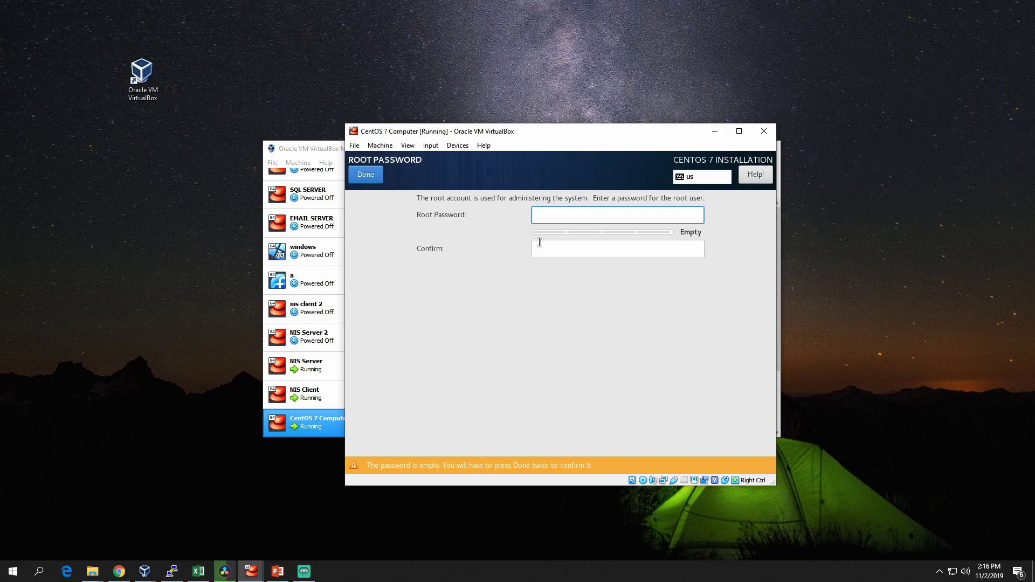
pyautogui.write('********')
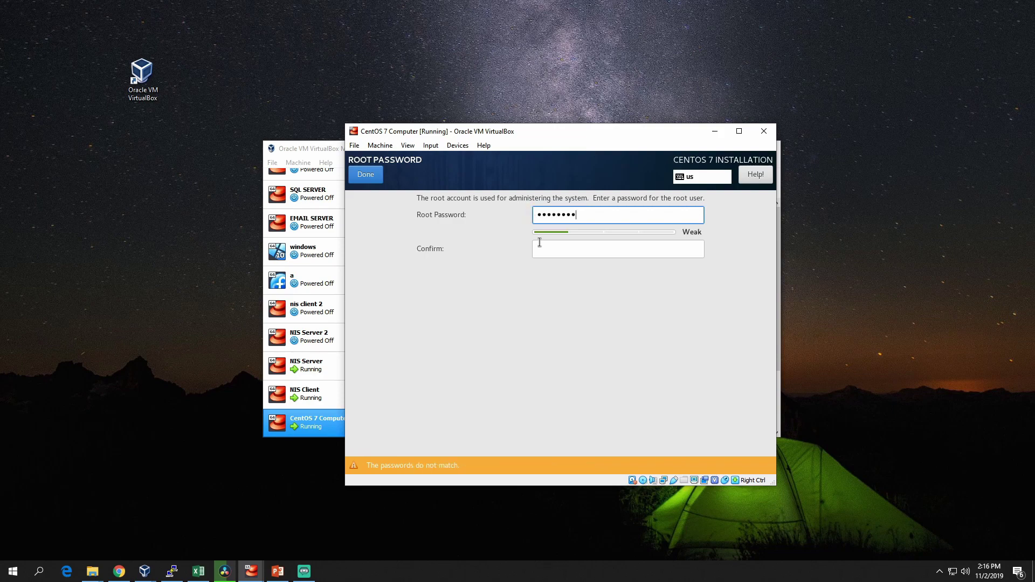
pyautogui.click(539, 242)
pyautogui.write('******')
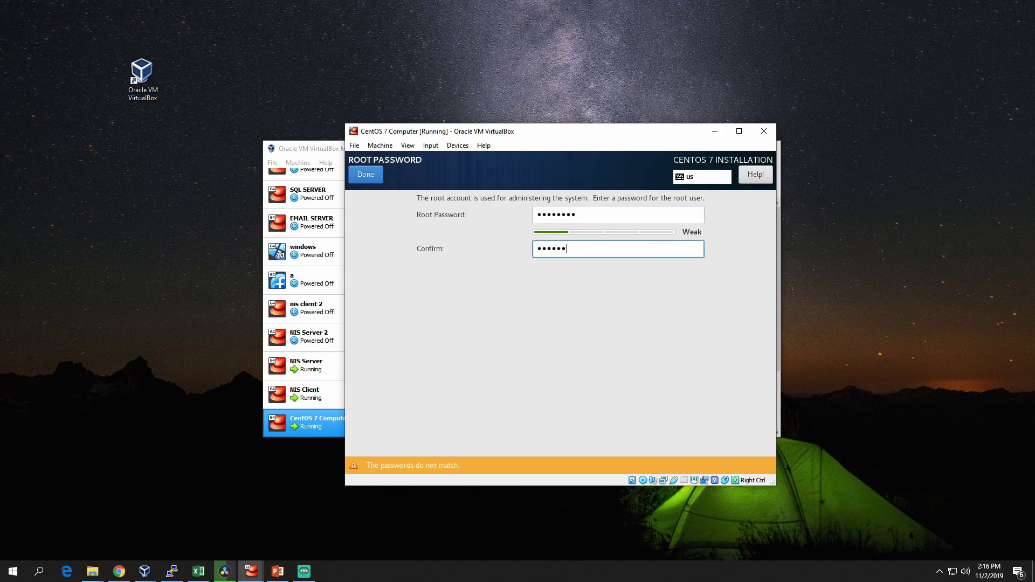
pyautogui.write('**')
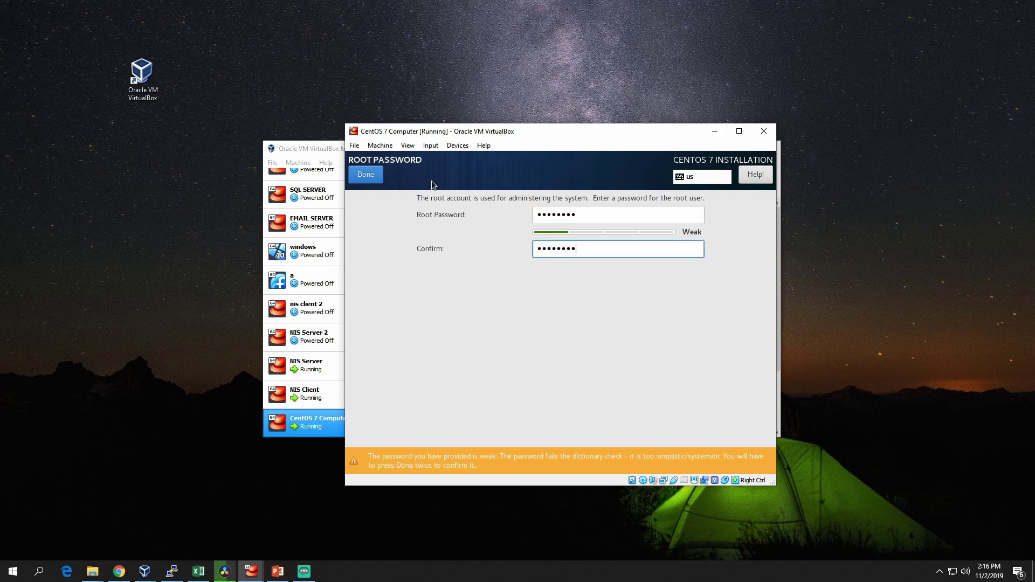
pyautogui.click(366, 174)
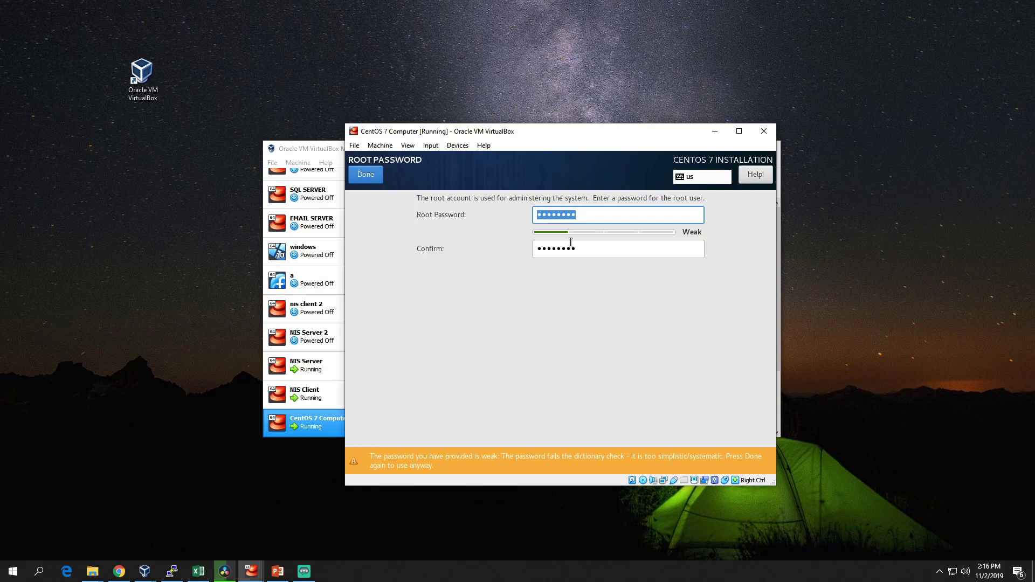
pyautogui.click(366, 174)
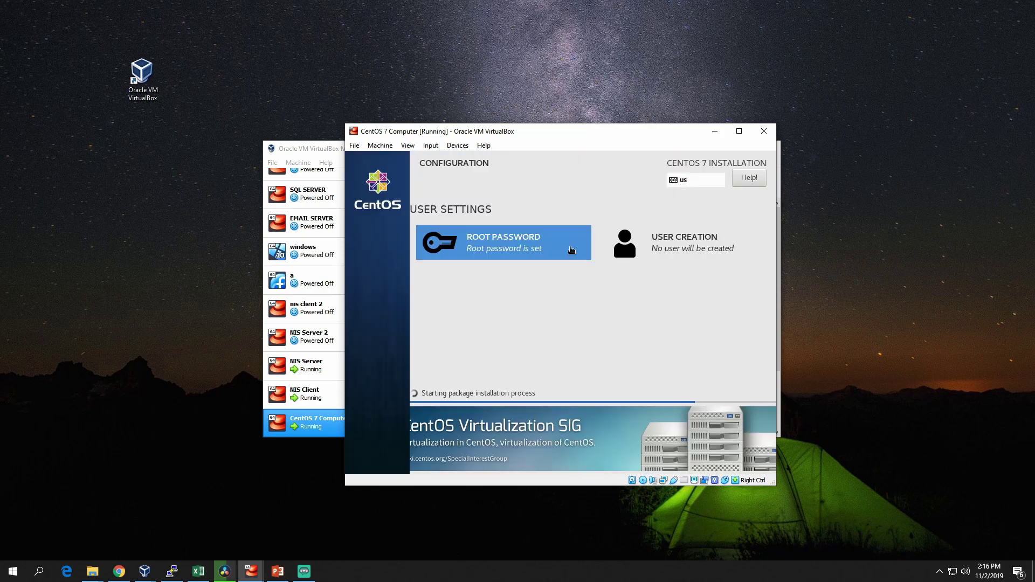
# Create a user with the full name and user name "user1" and make this user administrator
pyautogui.click(701, 243)
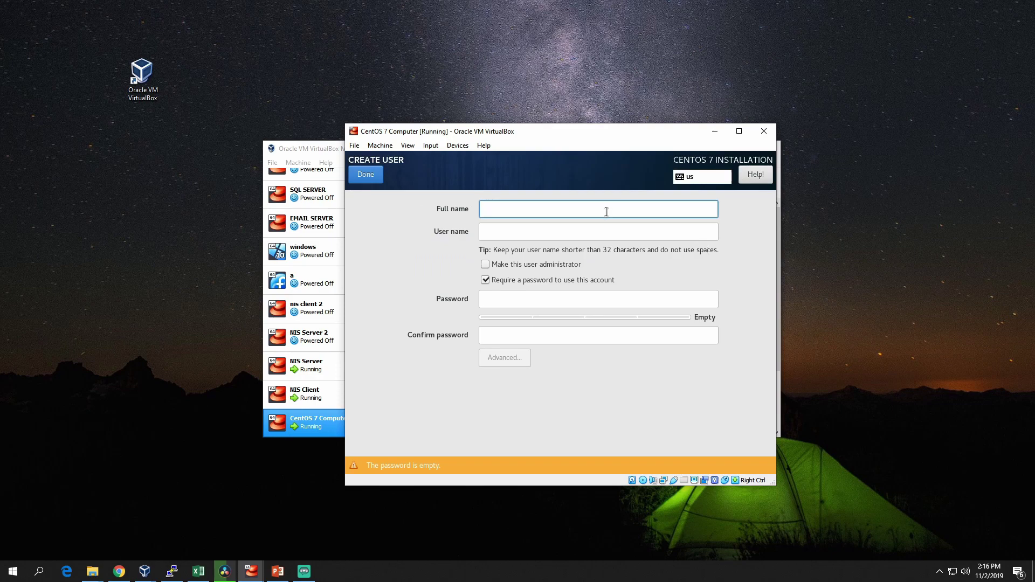
pyautogui.write('user1')
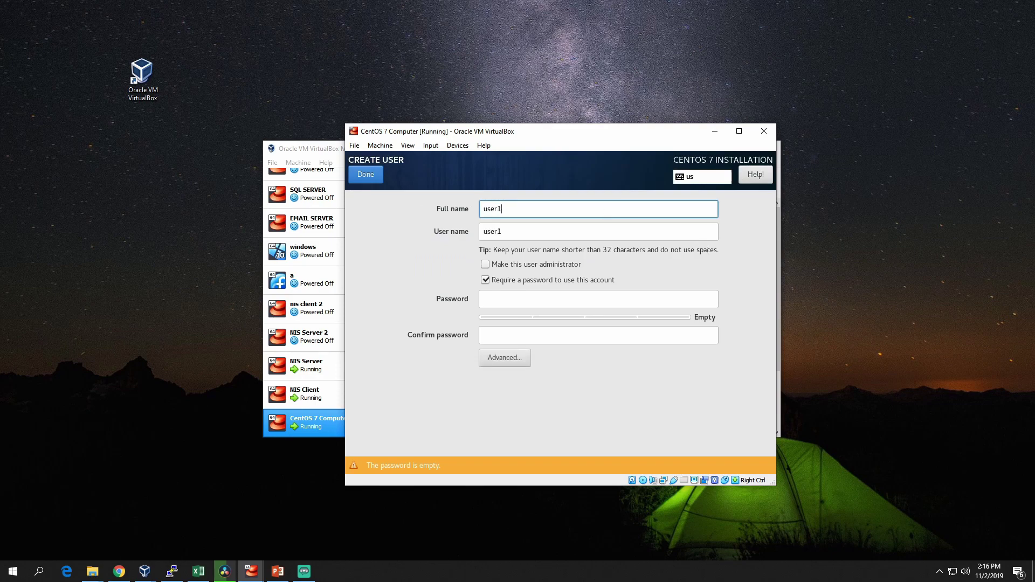
pyautogui.press('Tab')
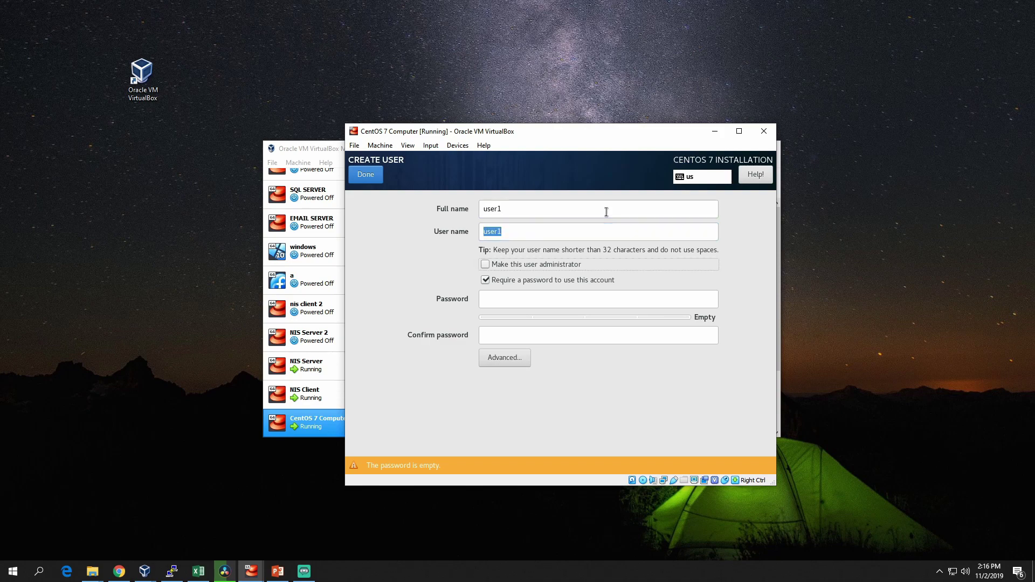
pyautogui.press('space')
pyautogui.press('space')
pyautogui.press('space')
pyautogui.press('Tab')
pyautogui.press('Tab')
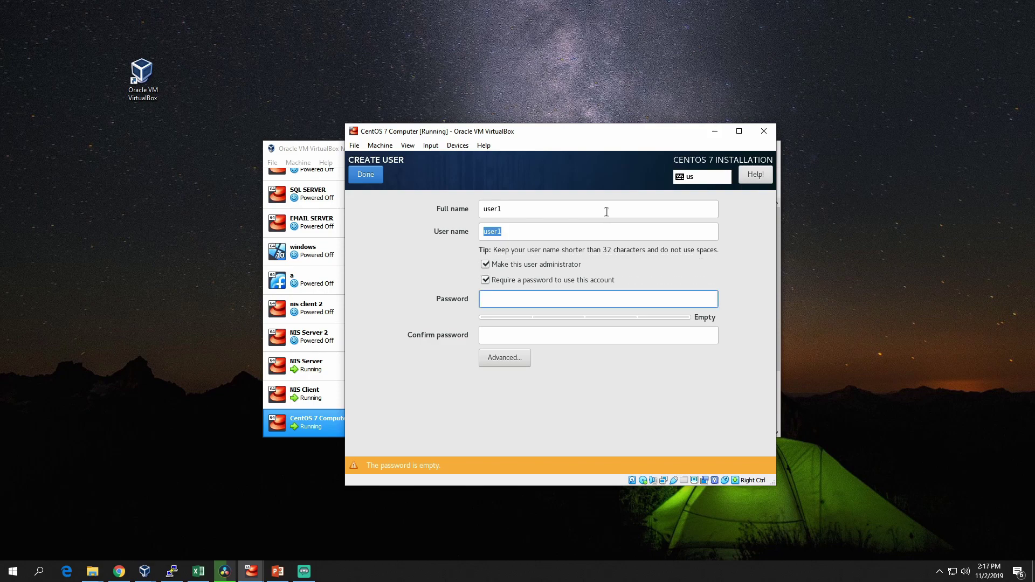
# Enter and confirm the new user's account password, accept it despite being weak and finish the user creation
pyautogui.write('••••••')
pyautogui.press('Tab')
pyautogui.write('••••••')
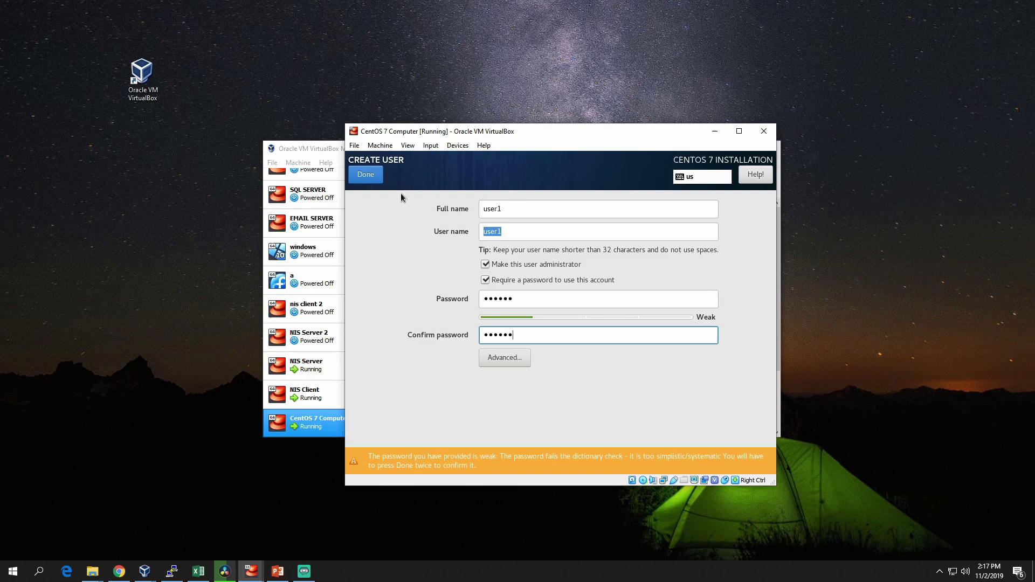
pyautogui.click(369, 176)
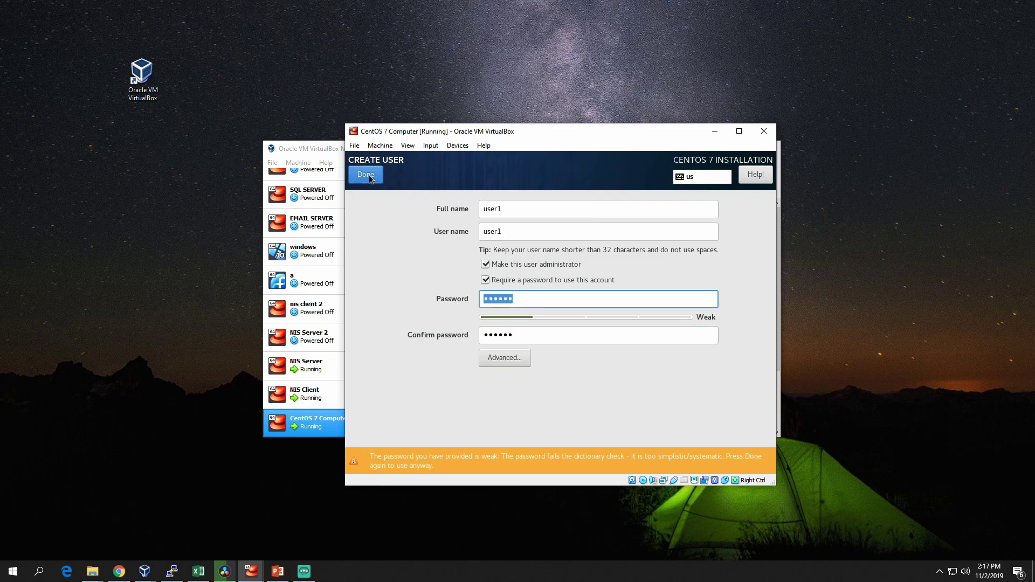
pyautogui.click(367, 175)
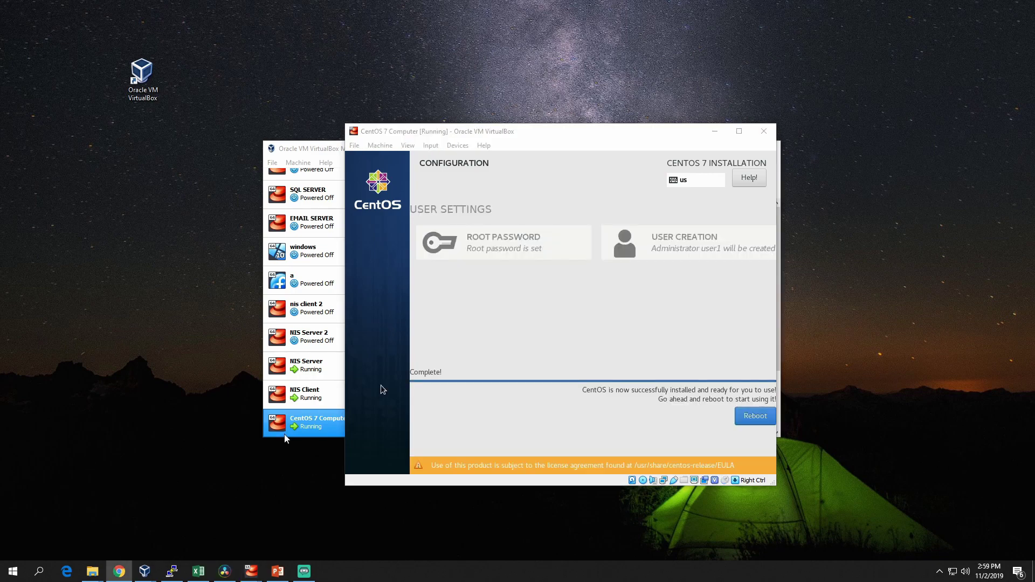
# Reboot into the installed CentOS system and log in as user1 with the account password
pyautogui.click(381, 386)
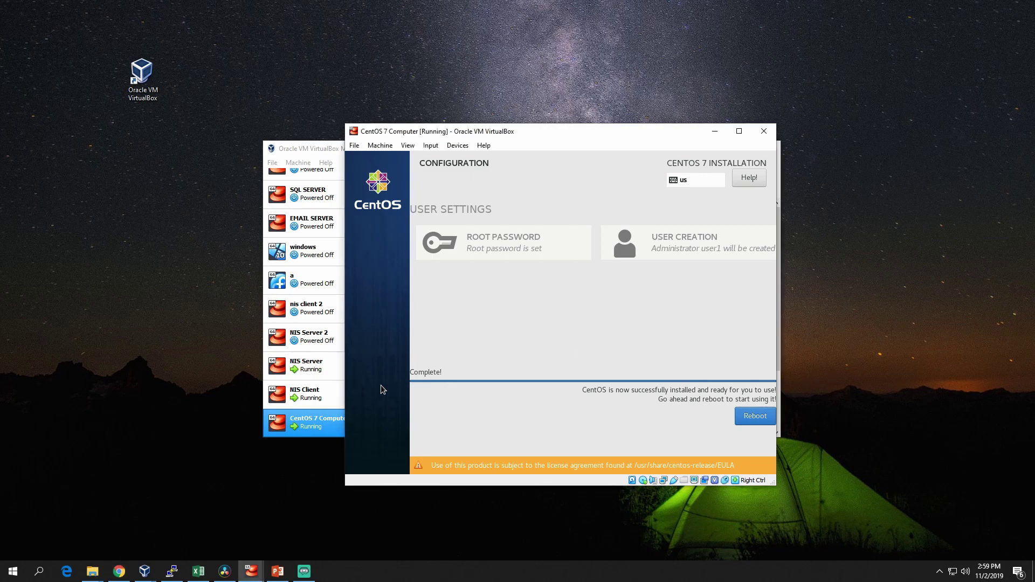
pyautogui.click(756, 416)
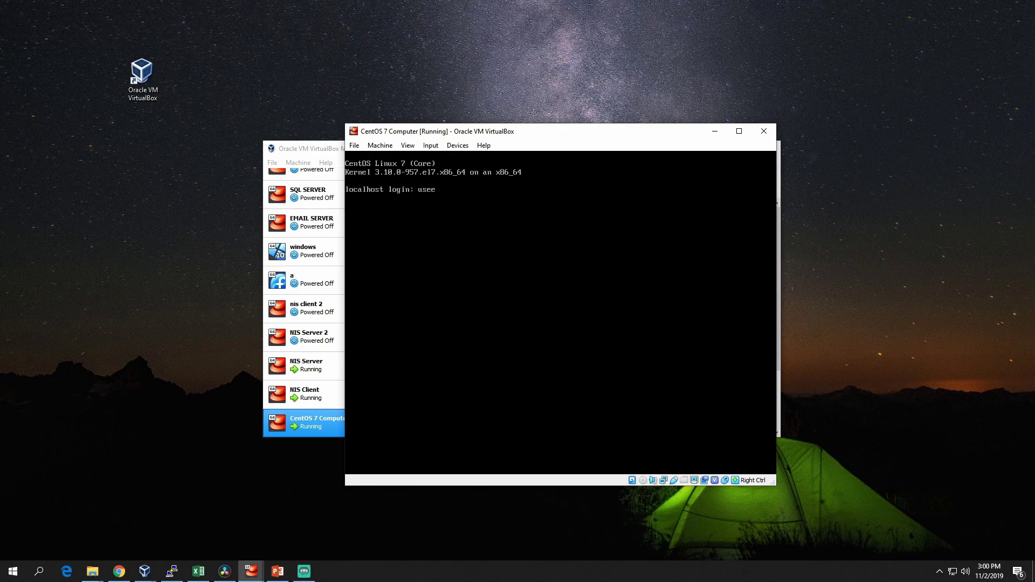
pyautogui.press('Return')
pyautogui.press('Return')
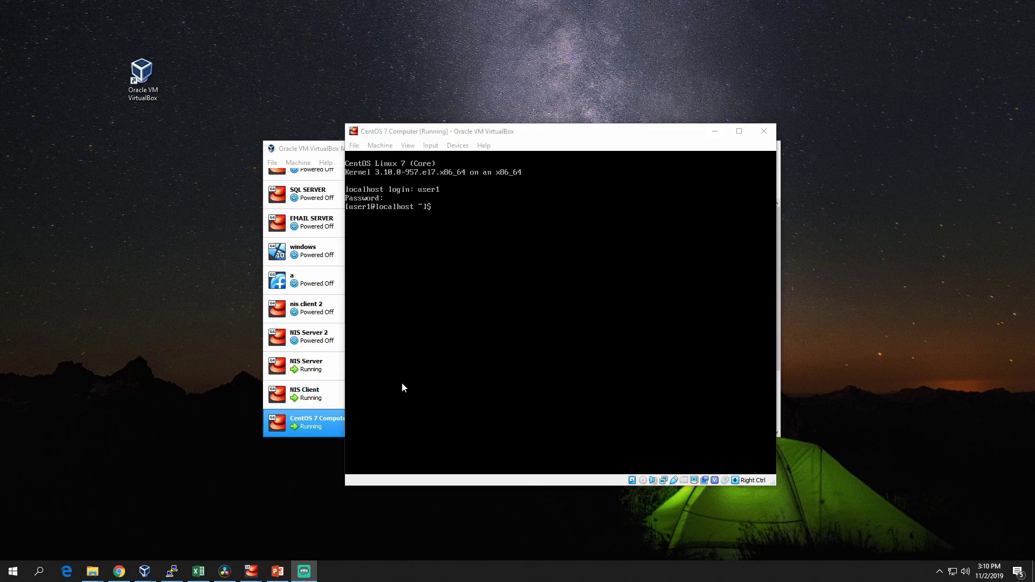
# Attach the CentOS 7 virtual machine's network adapter 1 to Bridged Adapter, reveal its advanced options and apply the settings
pyautogui.click(458, 146)
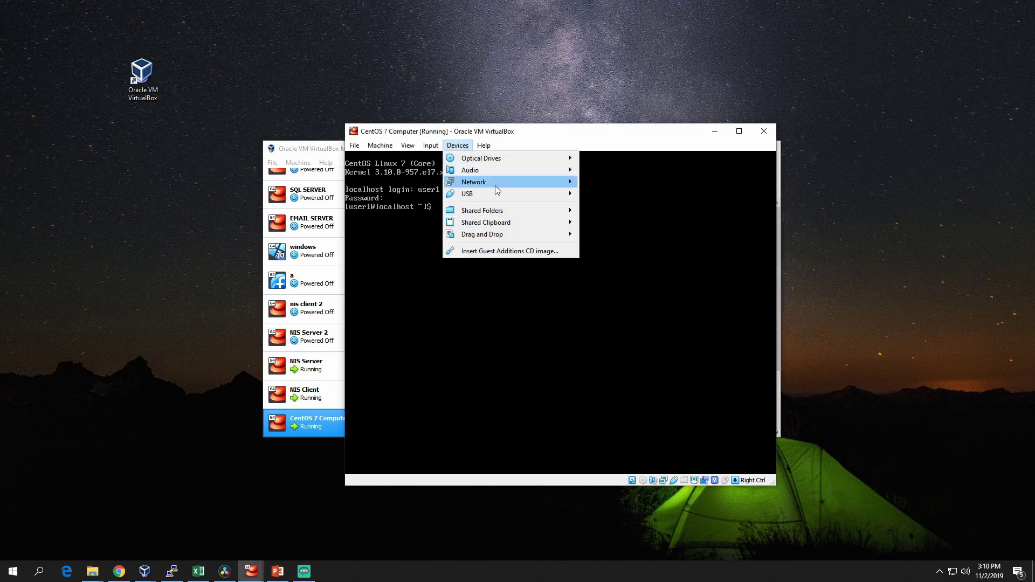
pyautogui.moveTo(495, 181)
pyautogui.click(590, 185)
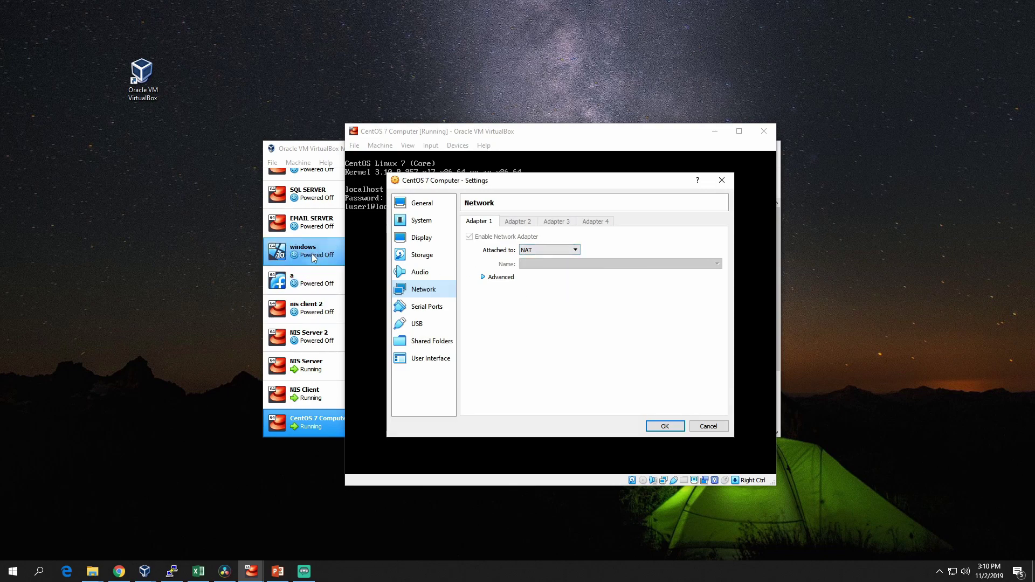
pyautogui.click(551, 253)
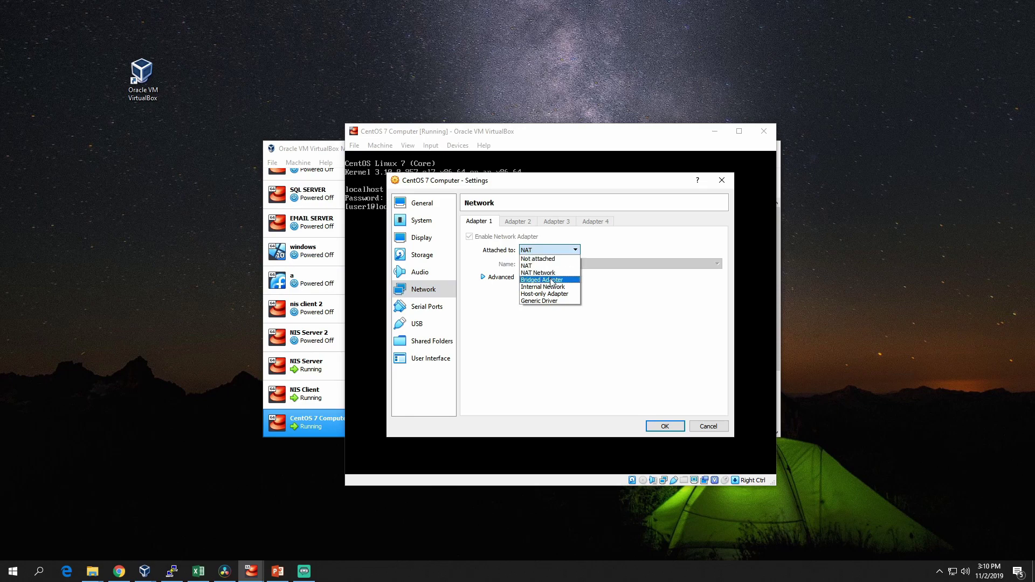
pyautogui.click(551, 281)
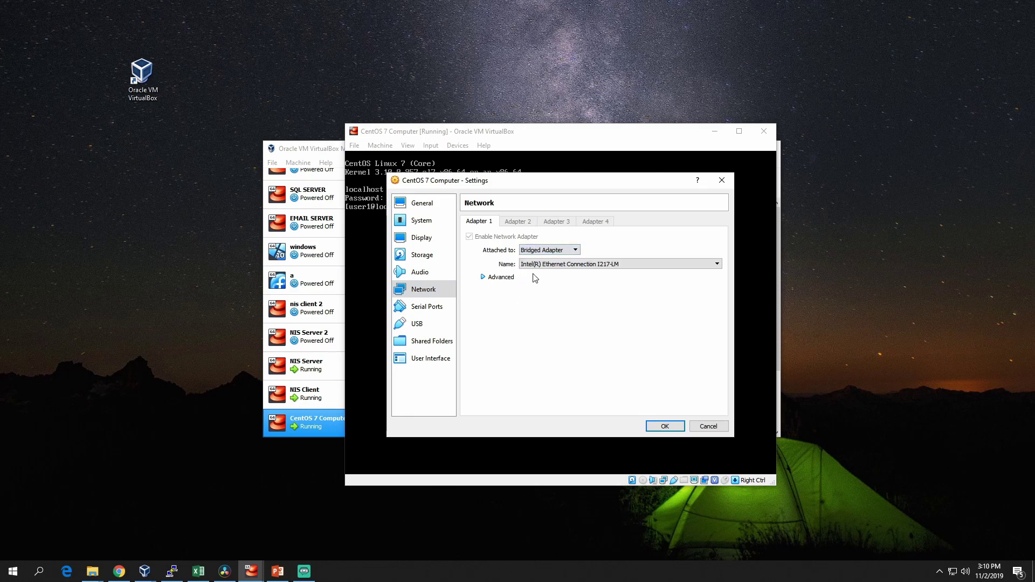
pyautogui.click(493, 279)
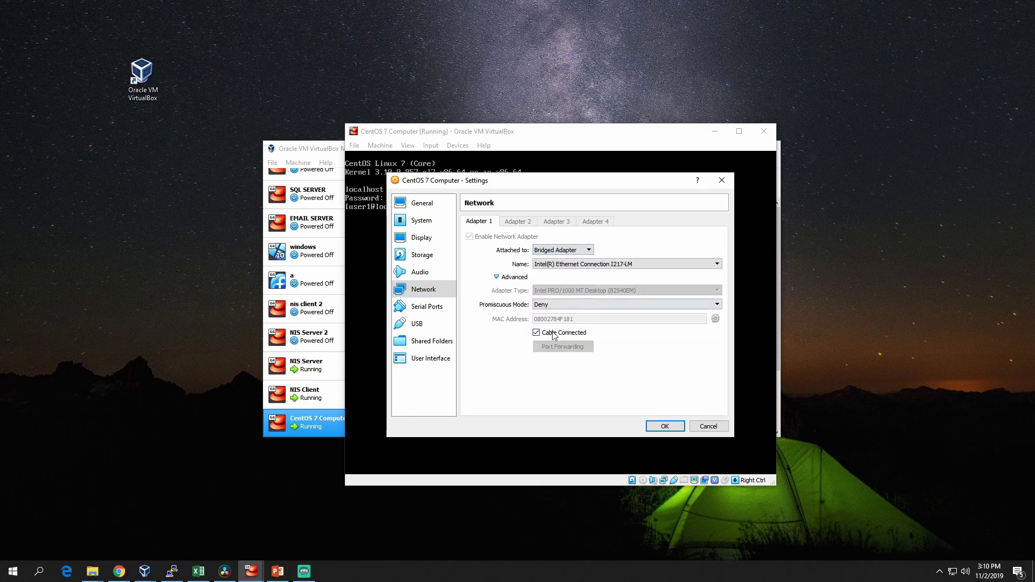
pyautogui.click(666, 427)
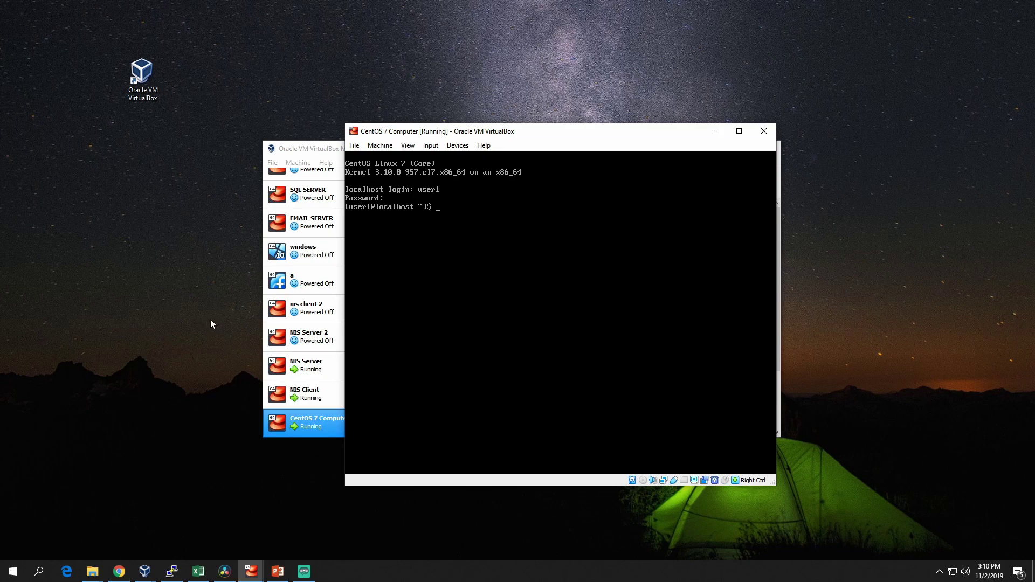
# Reopen the virtual machine's network settings and check adapter 1's attachment and advanced options
pyautogui.click(466, 150)
pyautogui.moveTo(481, 185)
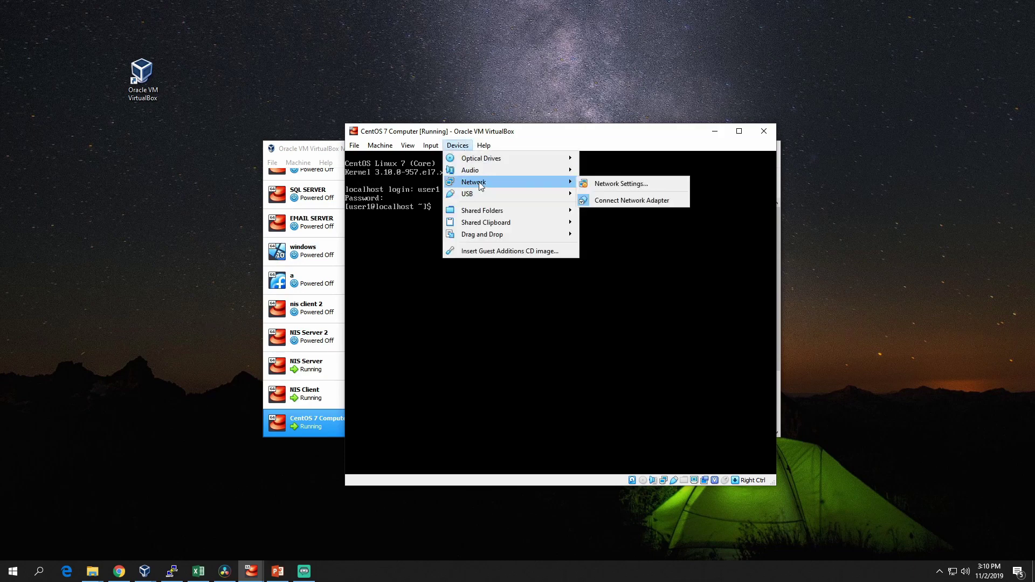
pyautogui.click(605, 185)
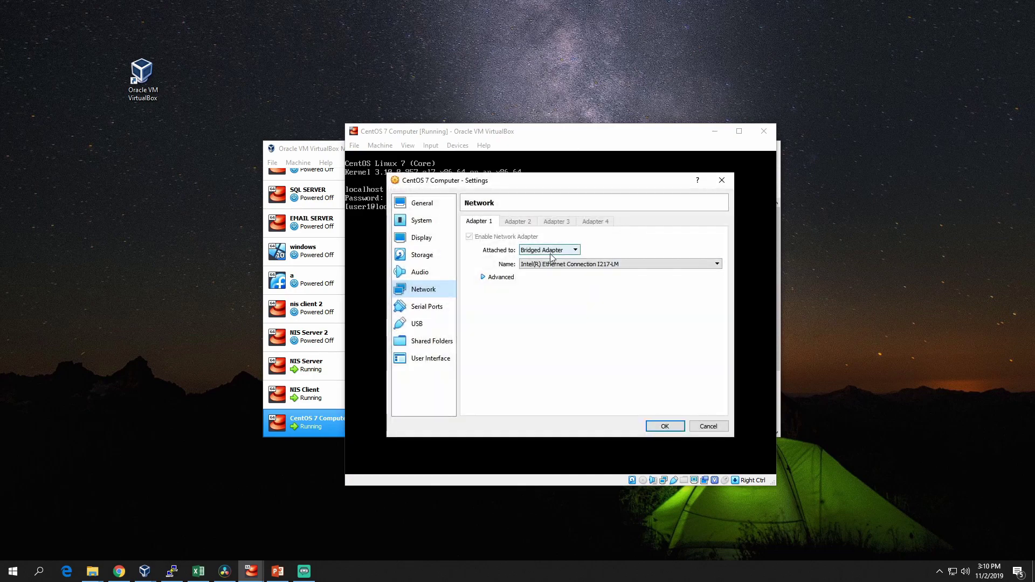
pyautogui.click(501, 277)
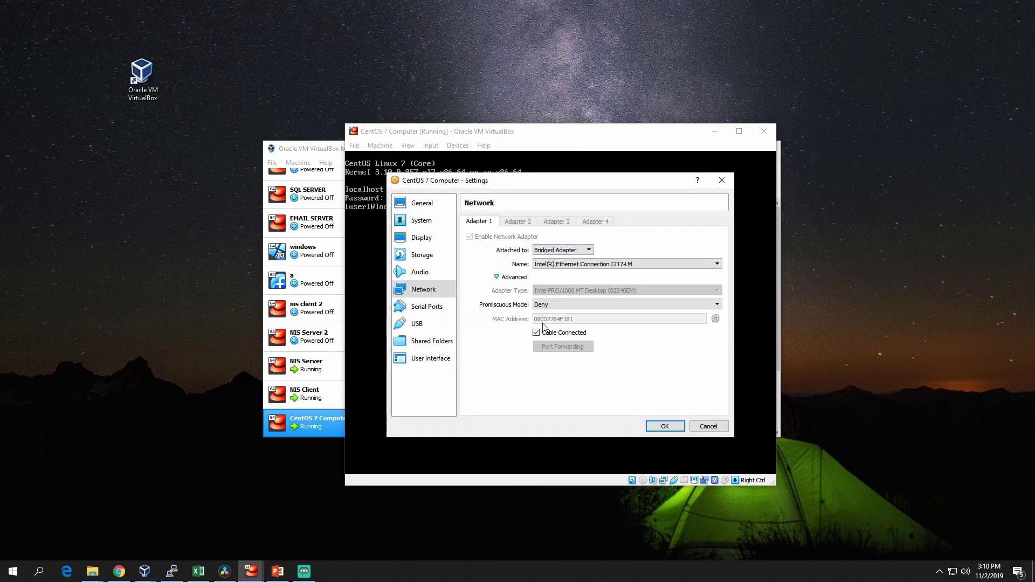
pyautogui.click(665, 427)
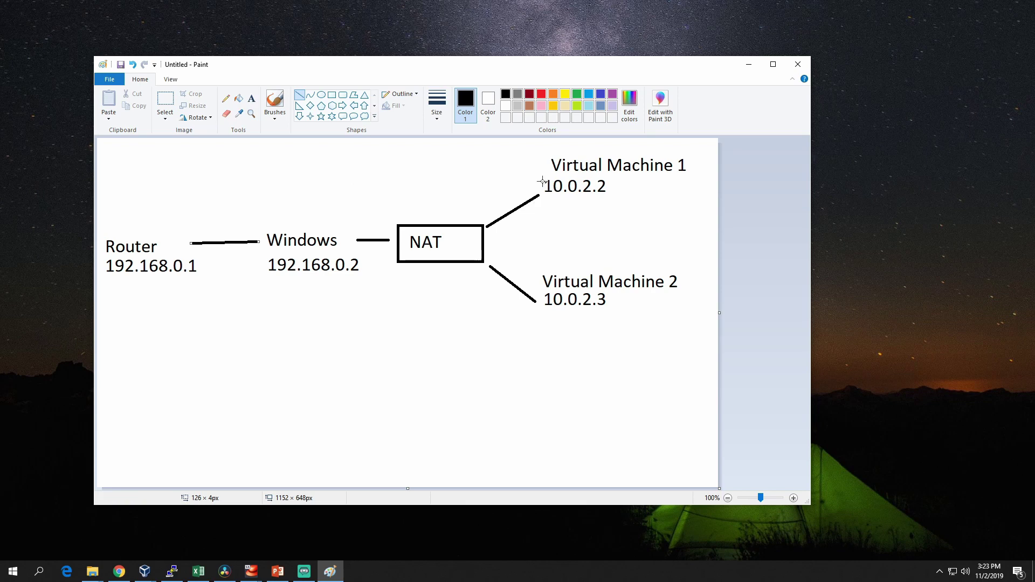
# Sketch trial lines from Virtual Machine 2 to Windows and between the two virtual machines, undoing each one
pyautogui.moveTo(542, 180); pyautogui.dragTo(569, 195)
pyautogui.click(132, 64)
pyautogui.moveTo(552, 312); pyautogui.dragTo(320, 281)
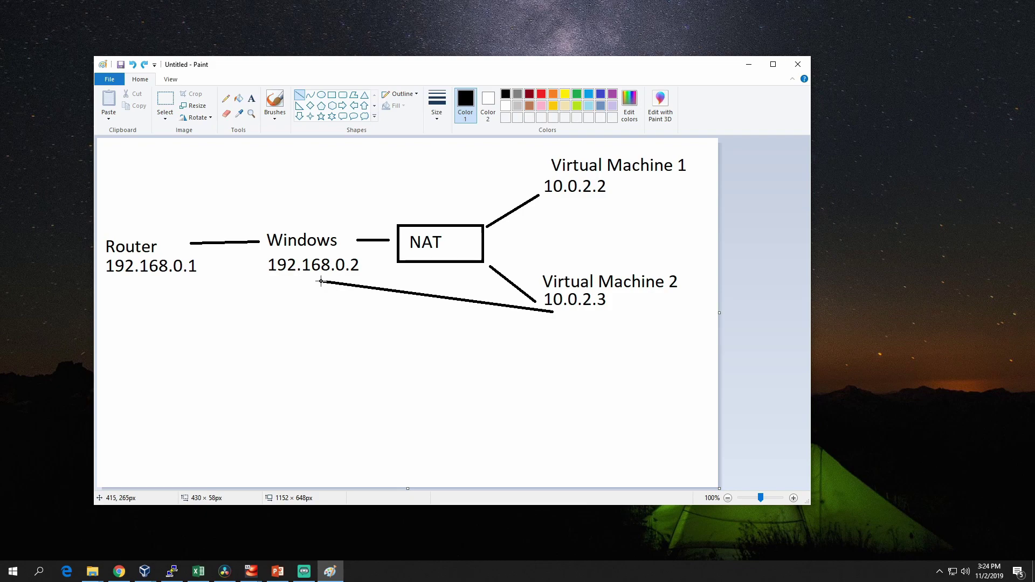
pyautogui.hotkey('ctrl', 'z')
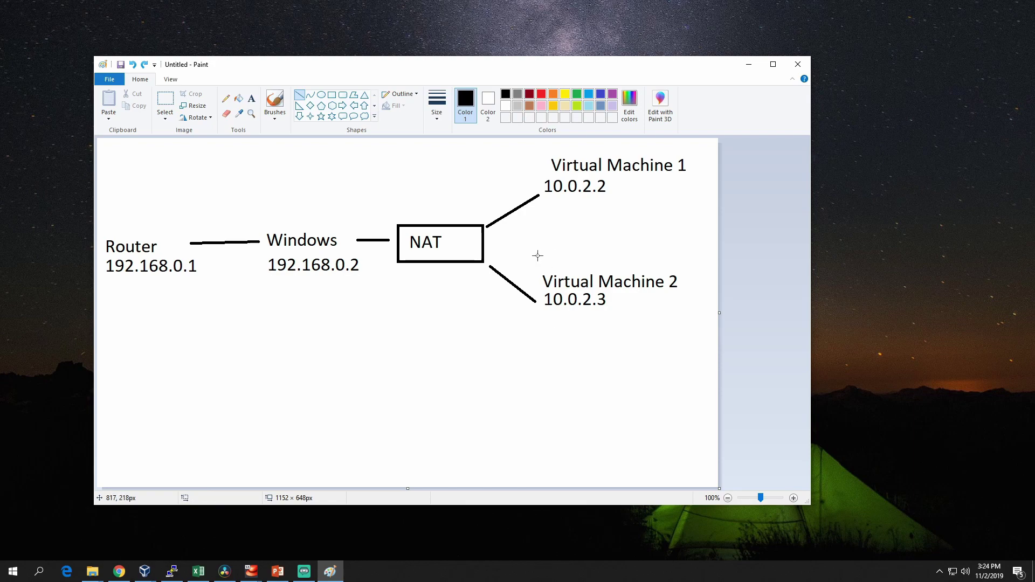
pyautogui.moveTo(566, 202); pyautogui.dragTo(561, 270)
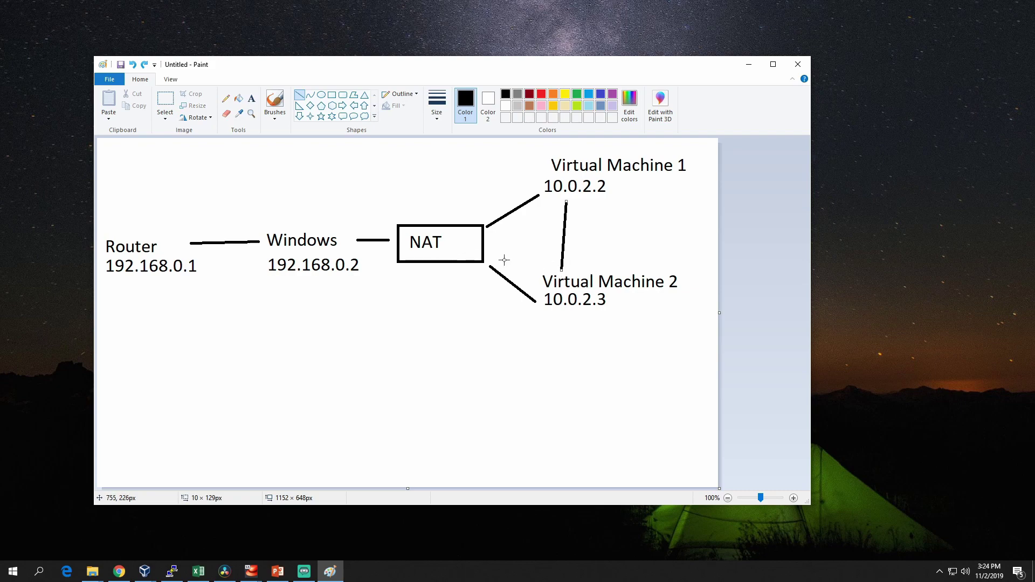
pyautogui.hotkey('ctrl', 'z')
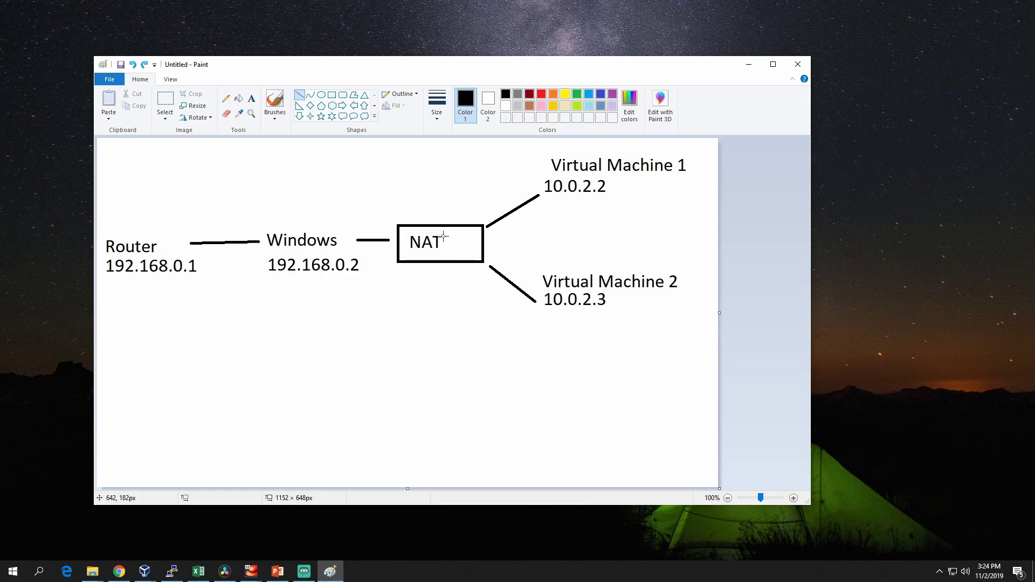
# Cross out the NAT box with two diagonal lines and return to the virtual machine's network settings
pyautogui.moveTo(420, 195); pyautogui.dragTo(483, 300)
pyautogui.moveTo(480, 191); pyautogui.dragTo(394, 300)
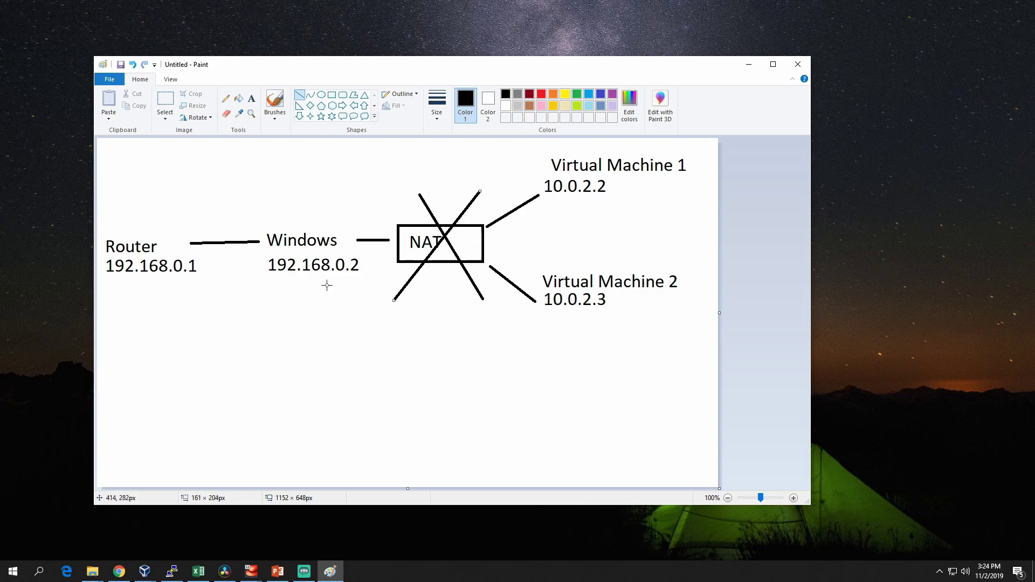
pyautogui.click(747, 69)
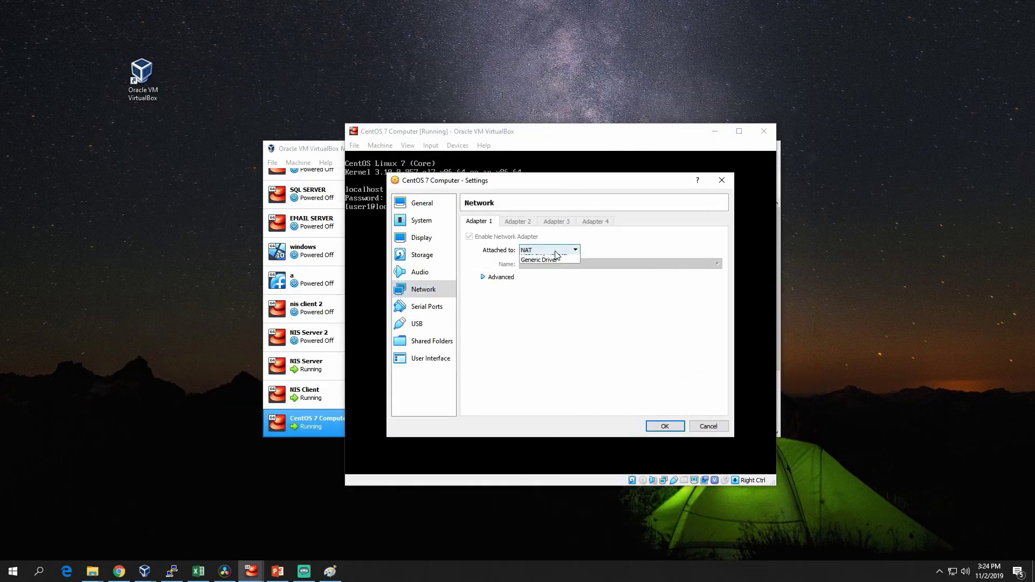
# Attach network adapter 1 to Bridged Adapter and switch back to the network diagram in Paint
pyautogui.click(561, 250)
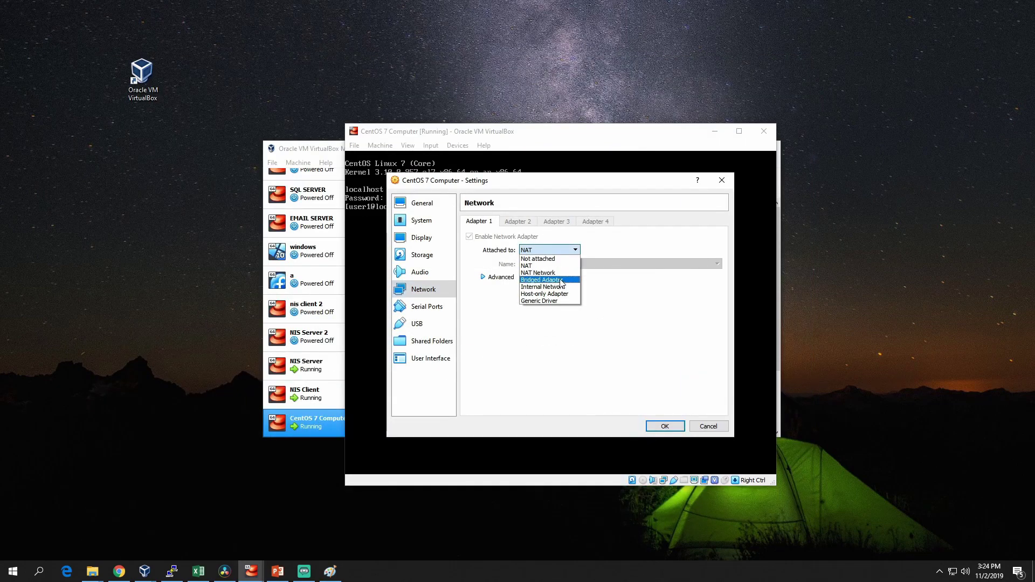
pyautogui.click(561, 279)
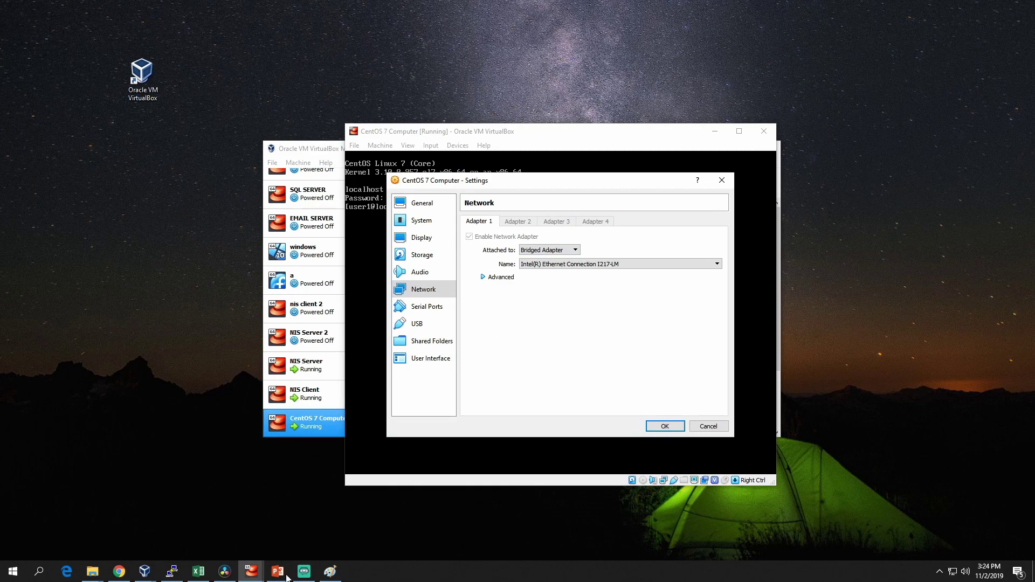
pyautogui.click(330, 572)
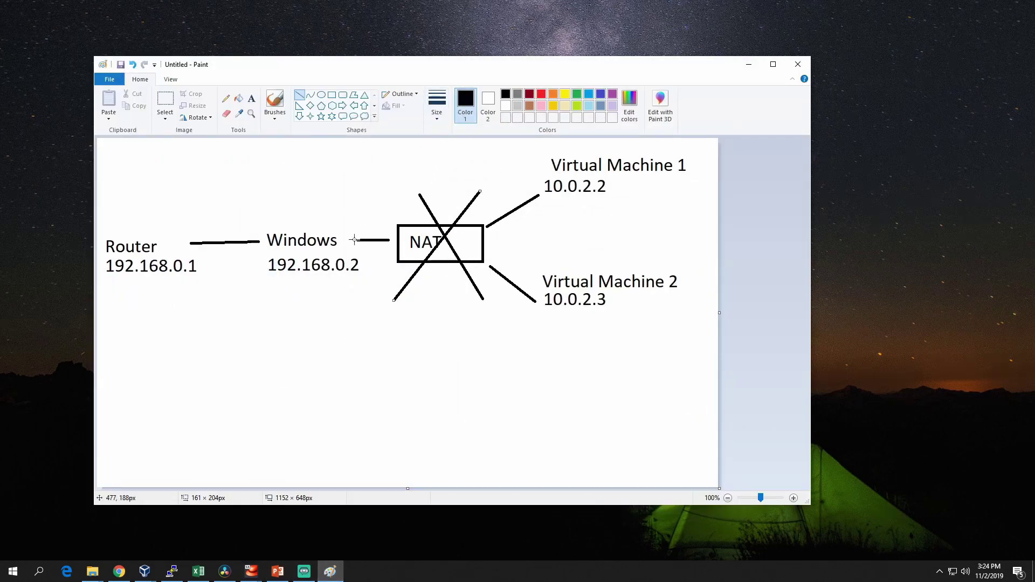
pyautogui.click(300, 95)
pyautogui.moveTo(344, 236); pyautogui.dragTo(446, 169)
pyautogui.press('Escape')
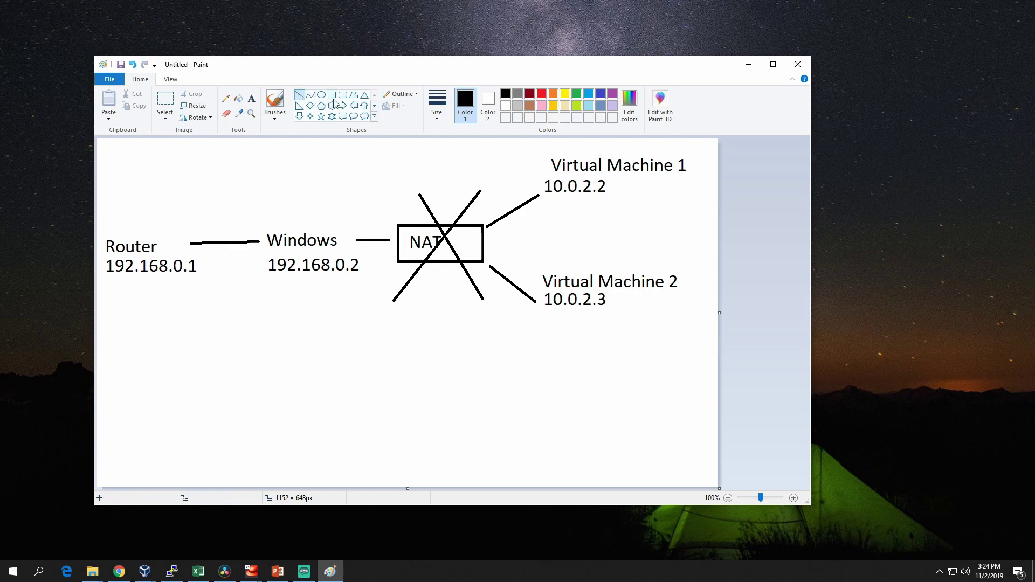
# Draw pencil curves from Windows around the NAT box to both virtual machines and cross out their 10.0.2.2 and 10.0.2.3 addresses
pyautogui.click(310, 95)
pyautogui.click(226, 98)
pyautogui.moveTo(337, 223)
pyautogui.mouseDown()
pyautogui.moveTo(435, 170)
pyautogui.moveTo(527, 172)
pyautogui.mouseUp()
pyautogui.moveTo(336, 287)
pyautogui.mouseDown()
pyautogui.moveTo(561, 323)
pyautogui.moveTo(606, 286)
pyautogui.moveTo(554, 309)
pyautogui.mouseUp()
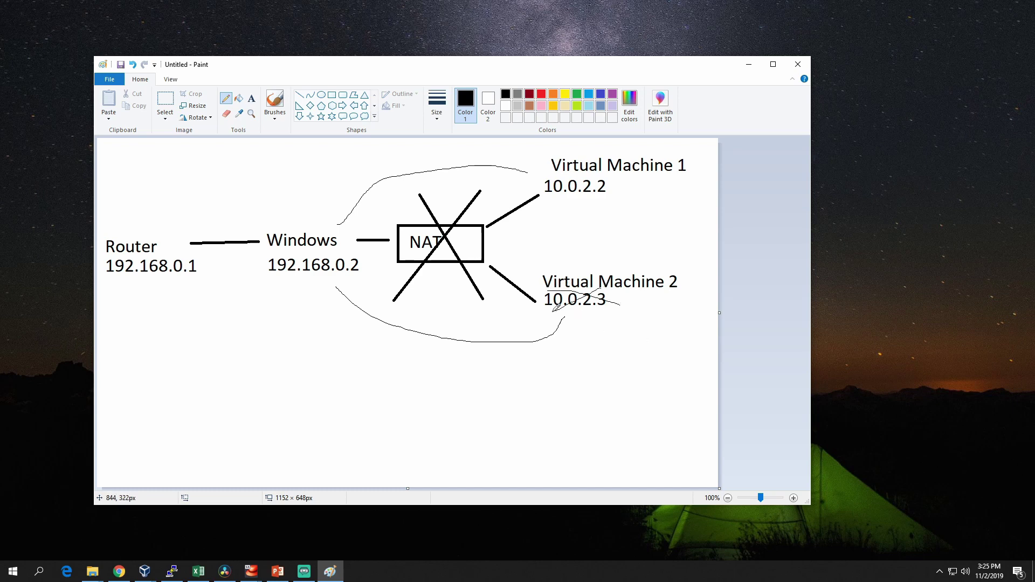
pyautogui.moveTo(559, 174)
pyautogui.mouseDown()
pyautogui.moveTo(610, 199)
pyautogui.moveTo(553, 201)
pyautogui.mouseUp()
# Handwrite a circled "DHCP" label under the router's address and draw freehand curves from it to both virtual machines
pyautogui.moveTo(116, 309)
pyautogui.mouseDown()
pyautogui.moveTo(140, 298)
pyautogui.moveTo(156, 305)
pyautogui.moveTo(177, 283)
pyautogui.moveTo(170, 299)
pyautogui.mouseUp()
pyautogui.moveTo(108, 294)
pyautogui.mouseDown()
pyautogui.moveTo(176, 317)
pyautogui.moveTo(184, 281)
pyautogui.moveTo(110, 291)
pyautogui.mouseUp()
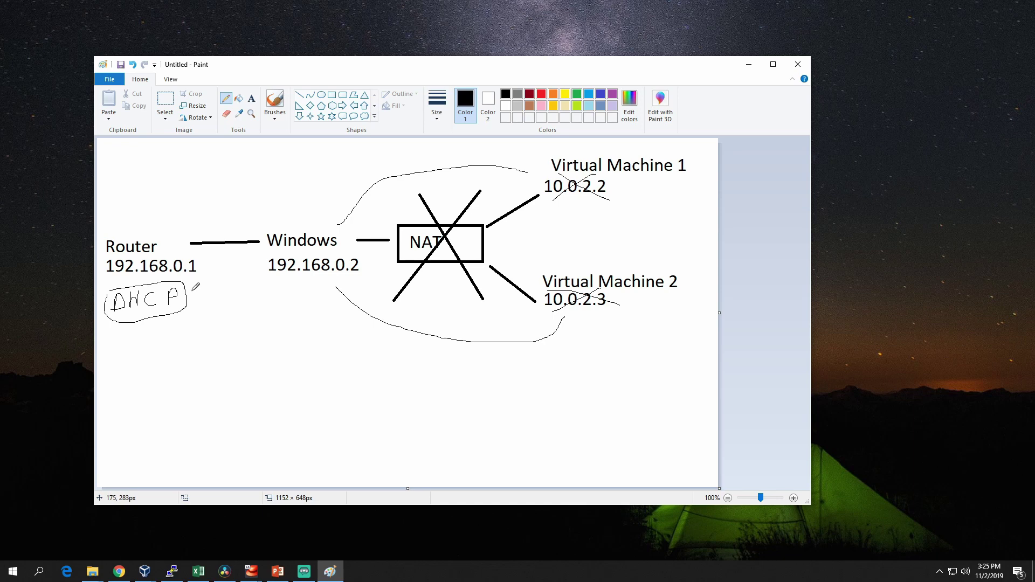
pyautogui.moveTo(192, 291)
pyautogui.mouseDown()
pyautogui.moveTo(227, 239)
pyautogui.moveTo(482, 152)
pyautogui.moveTo(553, 157)
pyautogui.mouseUp()
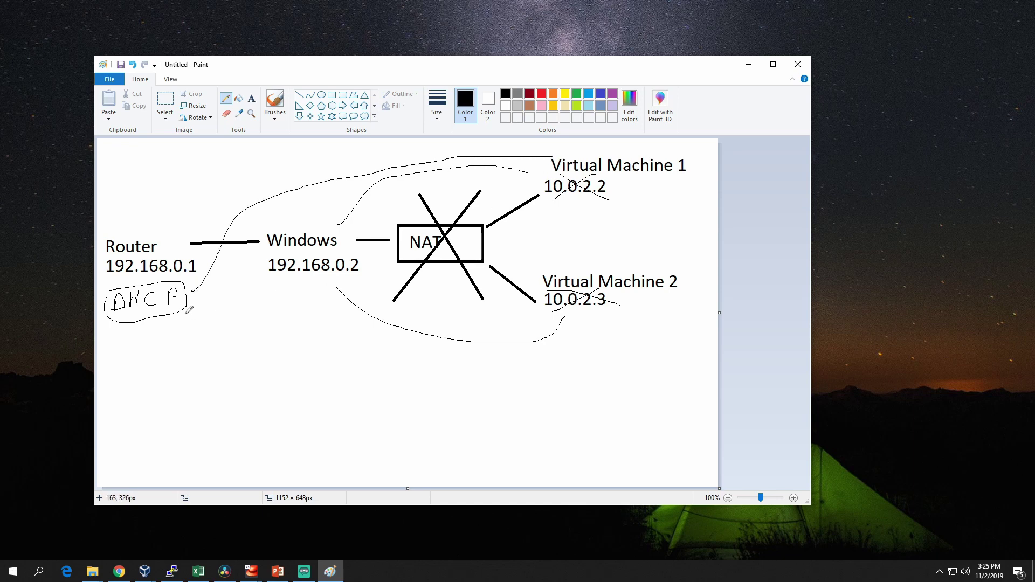
pyautogui.moveTo(186, 313)
pyautogui.mouseDown()
pyautogui.moveTo(552, 340)
pyautogui.moveTo(598, 314)
pyautogui.mouseUp()
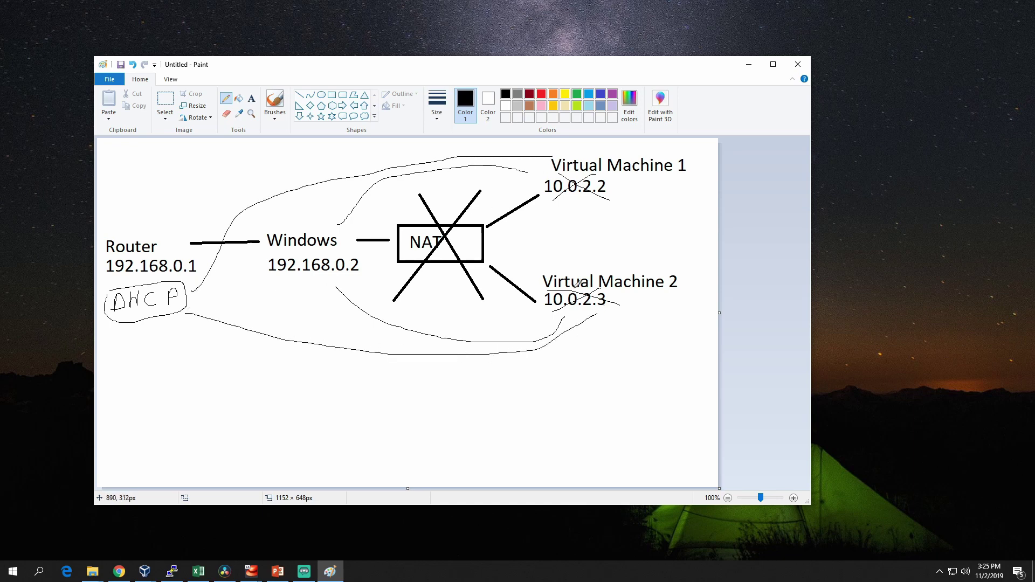
pyautogui.moveTo(578, 205)
pyautogui.mouseDown()
pyautogui.moveTo(578, 217)
pyautogui.moveTo(627, 221)
pyautogui.mouseUp()
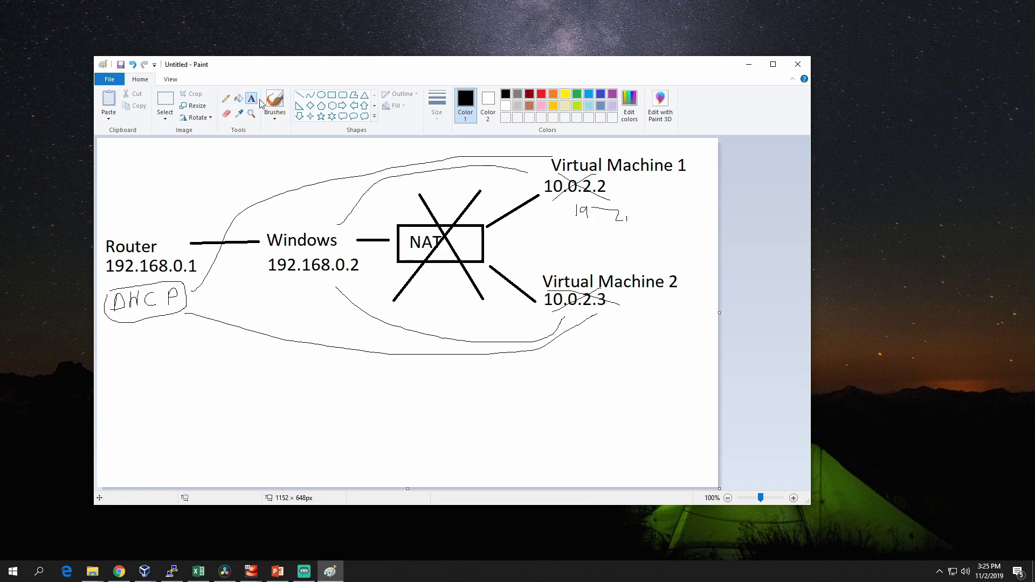
pyautogui.click(165, 105)
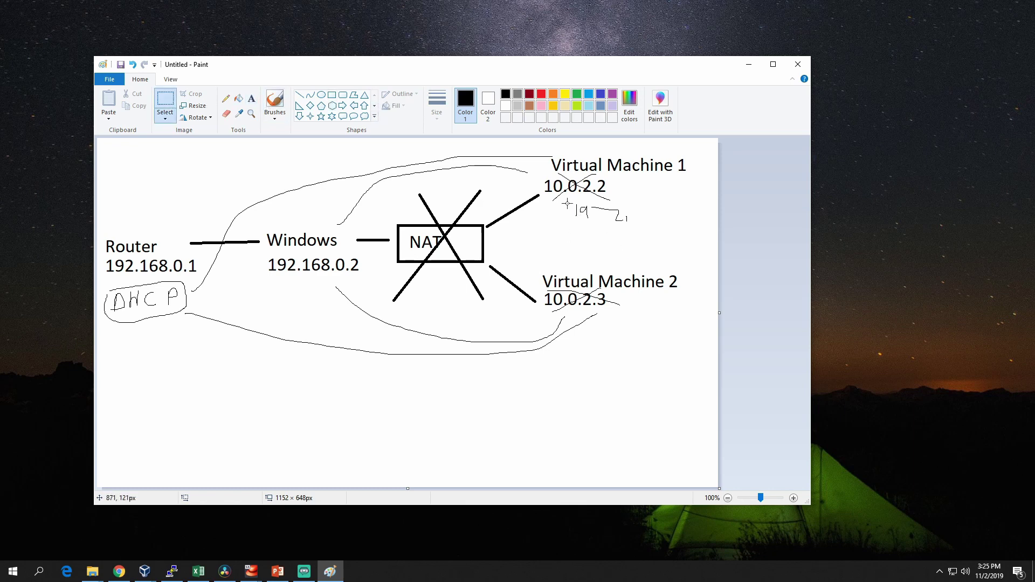
pyautogui.moveTo(578, 202); pyautogui.dragTo(675, 232)
pyautogui.press('Delete')
# Add the text "192.168.0.3" below Virtual Machine 1's crossed-out address
pyautogui.click(252, 100)
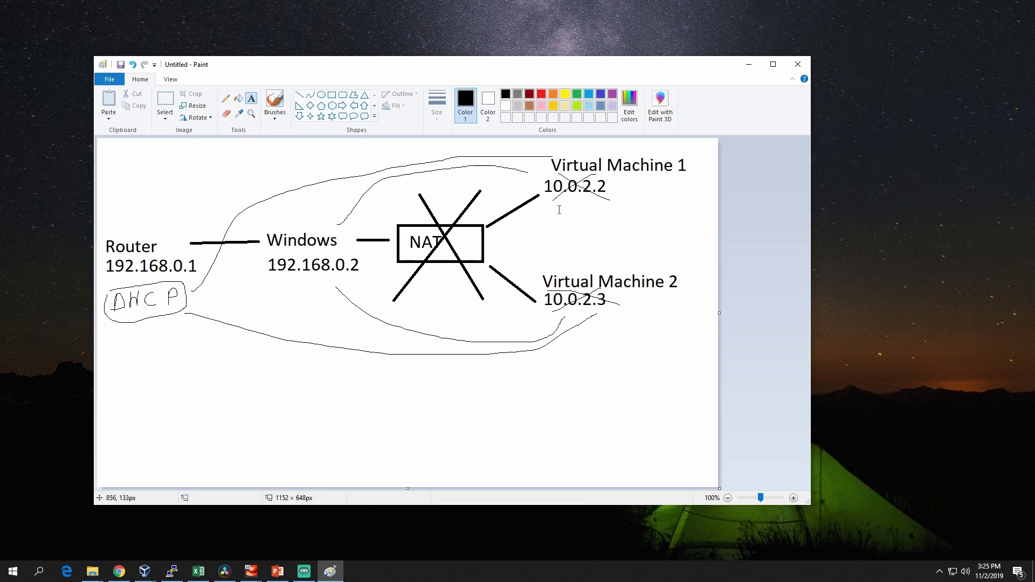
pyautogui.moveTo(559, 208); pyautogui.dragTo(668, 234)
pyautogui.write('192.6')
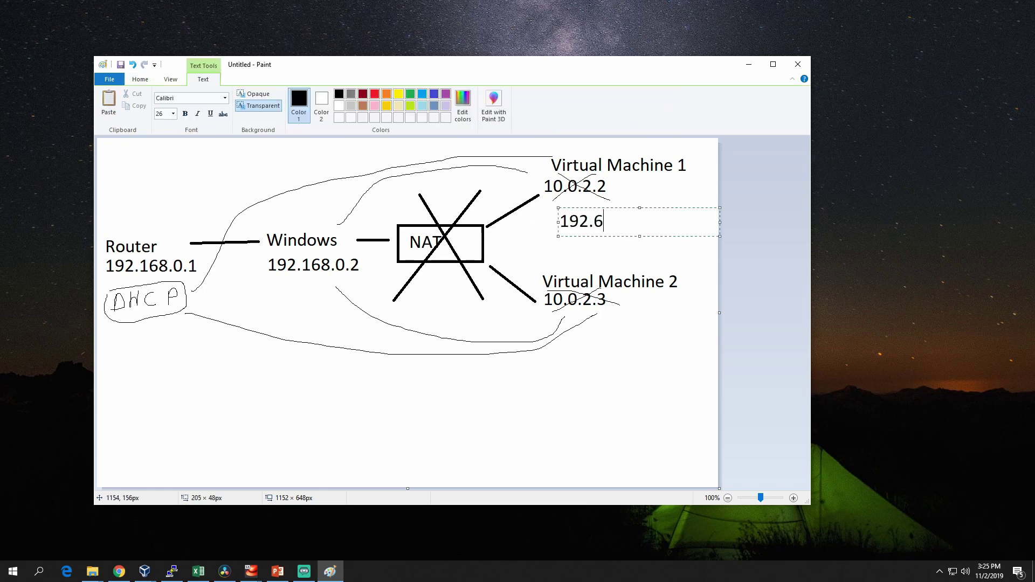
pyautogui.press('BackSpace')
pyautogui.write('168.0.3')
pyautogui.click(594, 331)
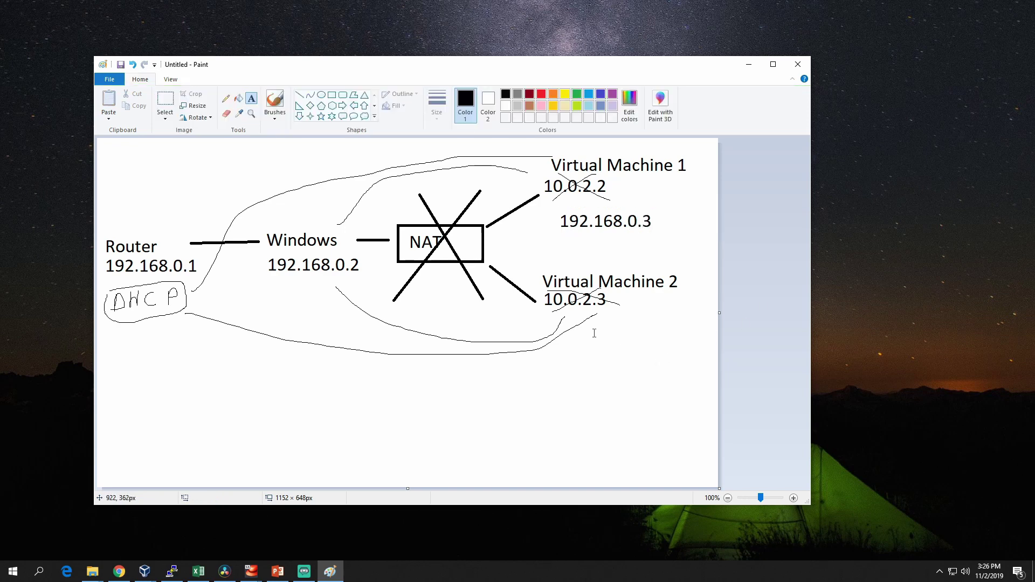
# Add the text "192.168.0.4" below Virtual Machine 2's crossed-out address
pyautogui.moveTo(593, 330); pyautogui.dragTo(669, 355)
pyautogui.write('192')
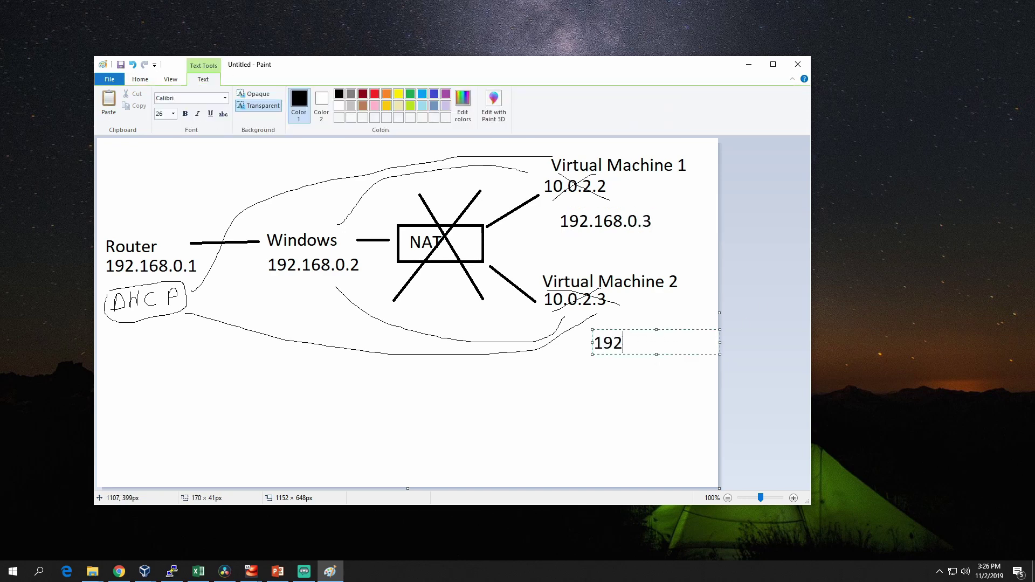
pyautogui.write('.168.0.4')
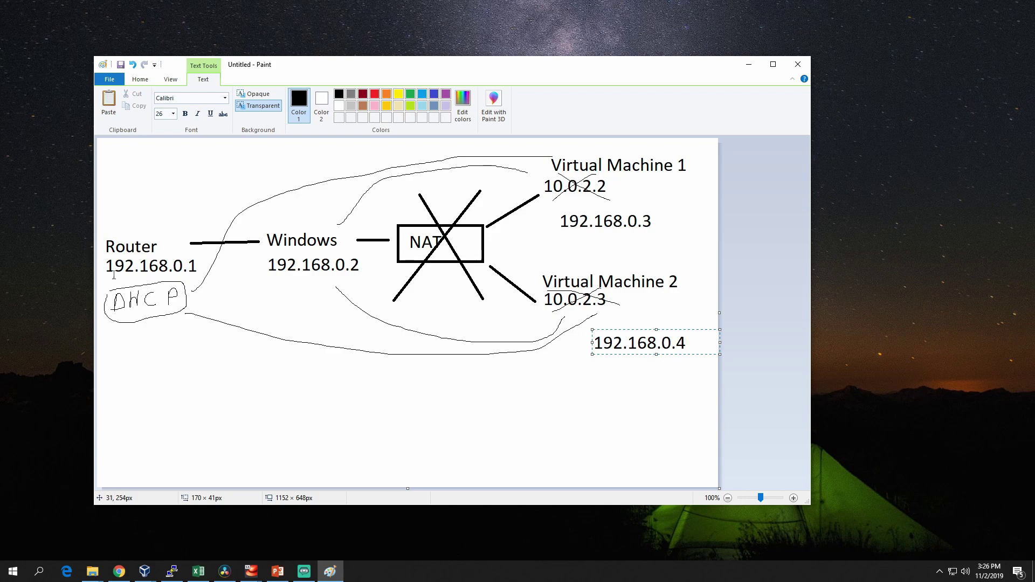
pyautogui.moveTo(102, 256); pyautogui.dragTo(200, 278)
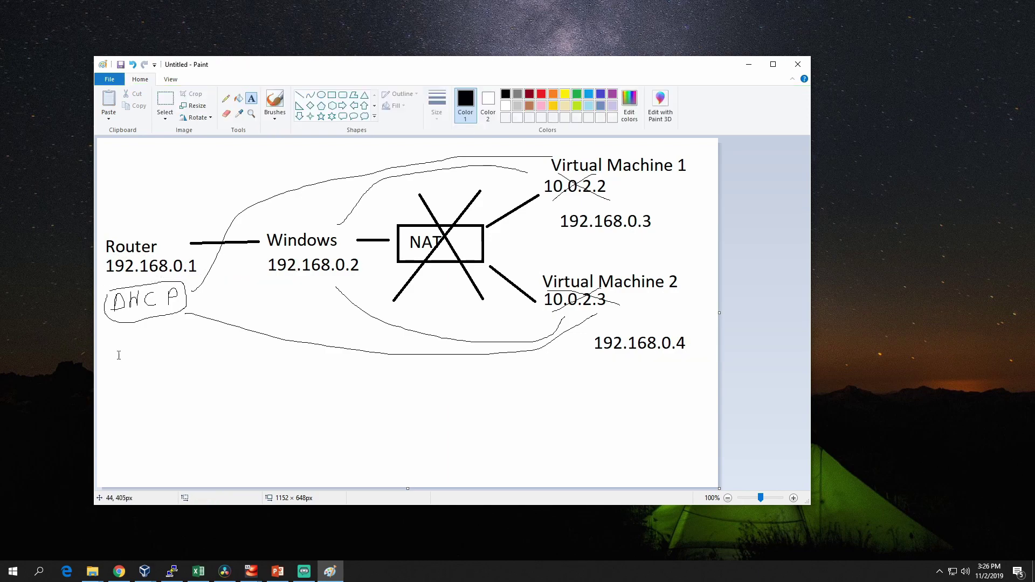
# Add the text "10.0.0.1" below the circled DHCP label as an alternative router address
pyautogui.moveTo(113, 362); pyautogui.dragTo(216, 384)
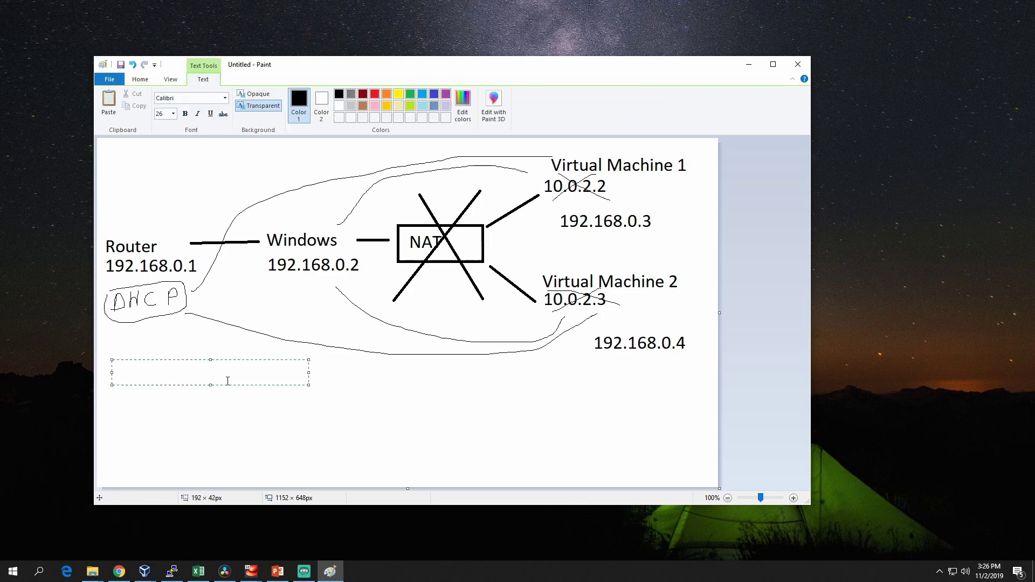
pyautogui.write('10.0.0.1')
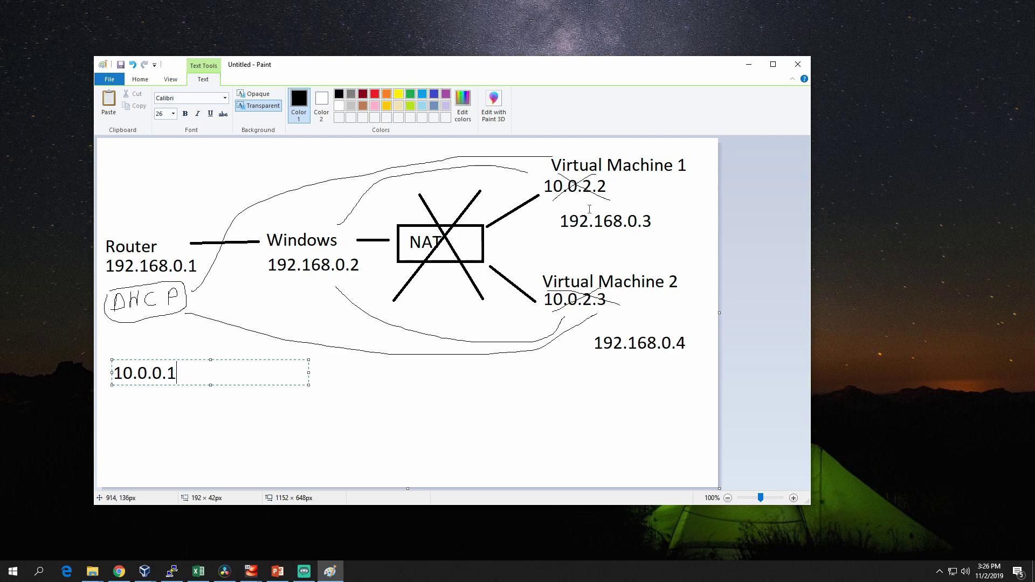
pyautogui.moveTo(553, 204); pyautogui.dragTo(681, 240)
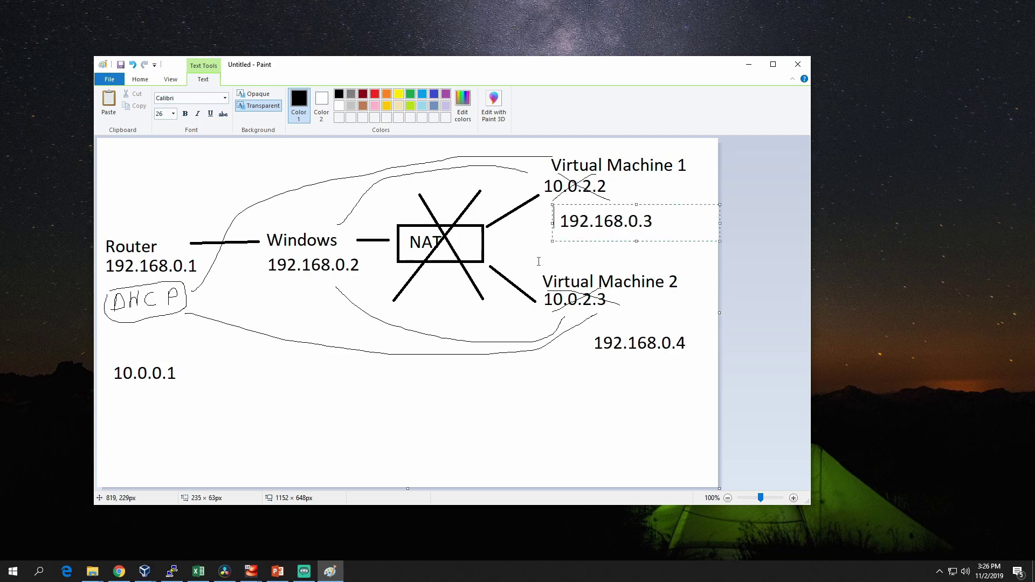
# Delete the 192.168.0.3 and 192.168.0.4 addresses below the two virtual machines in the diagram
pyautogui.click(224, 154)
pyautogui.click(173, 100)
pyautogui.moveTo(557, 210); pyautogui.dragTo(689, 252)
pyautogui.press('Delete')
pyautogui.moveTo(576, 325); pyautogui.dragTo(712, 367)
pyautogui.press('Delete')
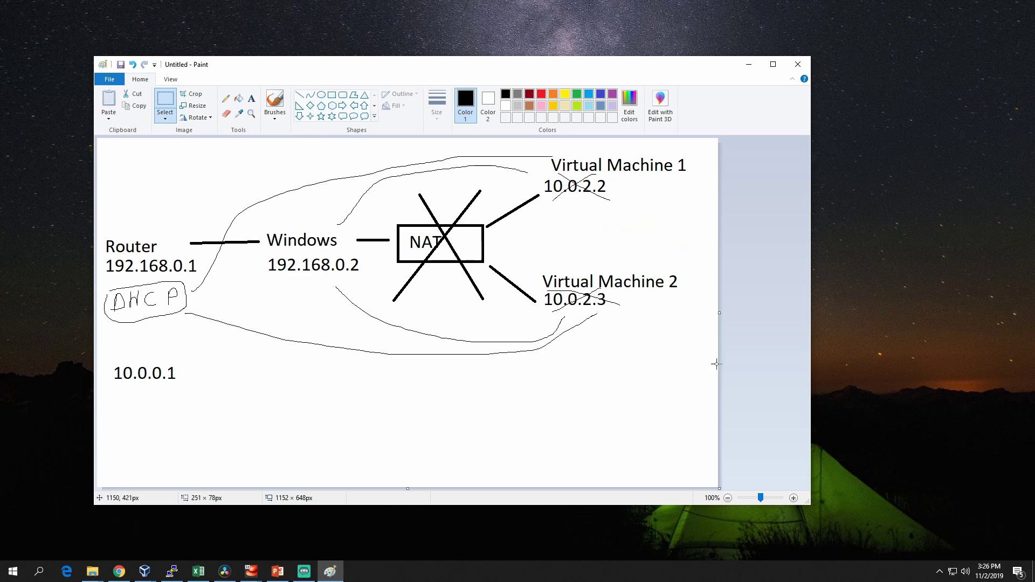
# Add the text "10.0.0.2" below Virtual Machine 1's crossed-out address and "10.0.0.3" below Virtual Machine 2's
pyautogui.click(251, 98)
pyautogui.moveTo(567, 211); pyautogui.dragTo(720, 241)
pyautogui.write('10.0.')
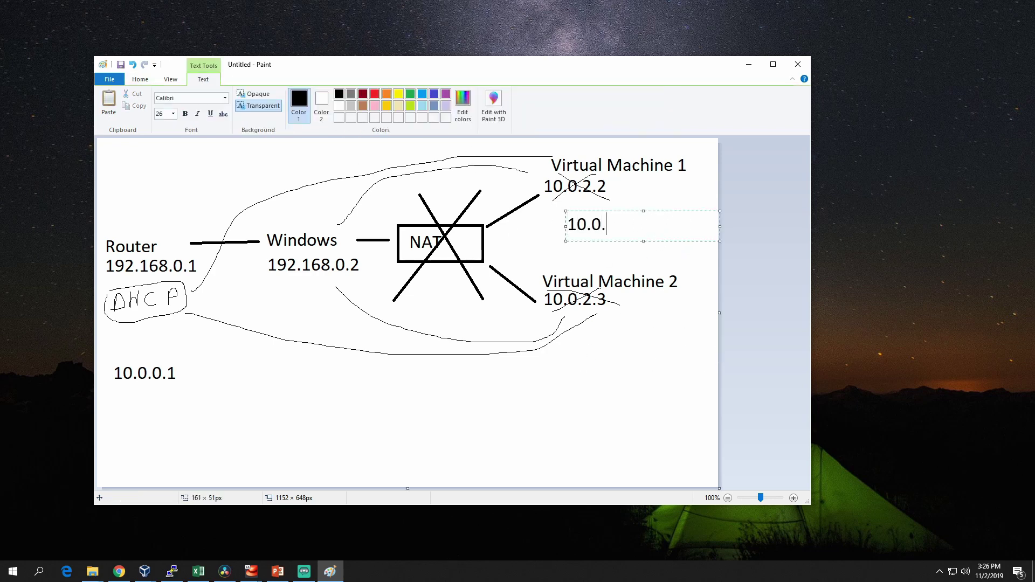
pyautogui.write('0.2')
pyautogui.press('Return')
pyautogui.press('Return')
pyautogui.press('Return')
pyautogui.press('Return')
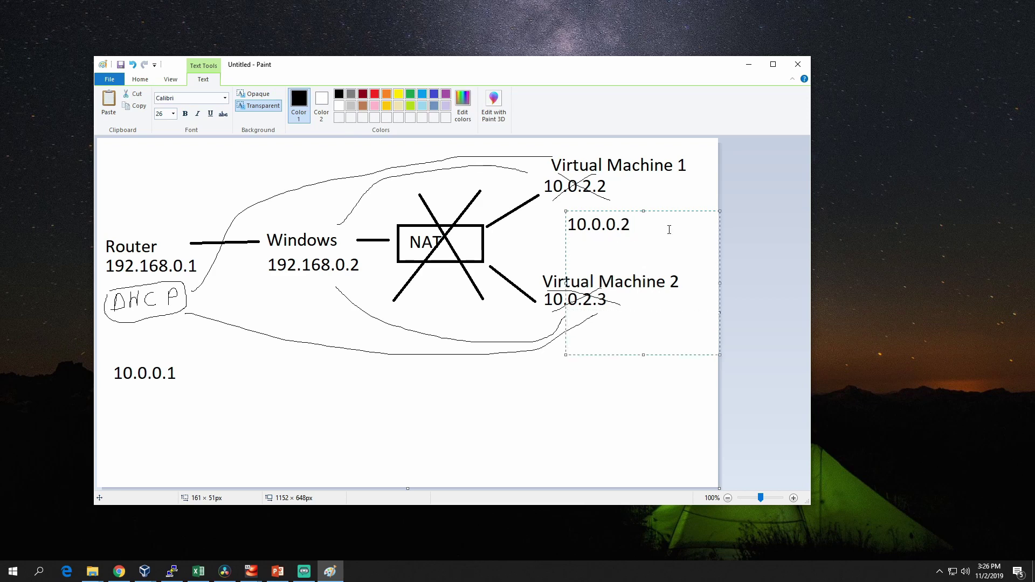
pyautogui.write('10.0.0.3')
pyautogui.press('Return')
pyautogui.click(549, 464)
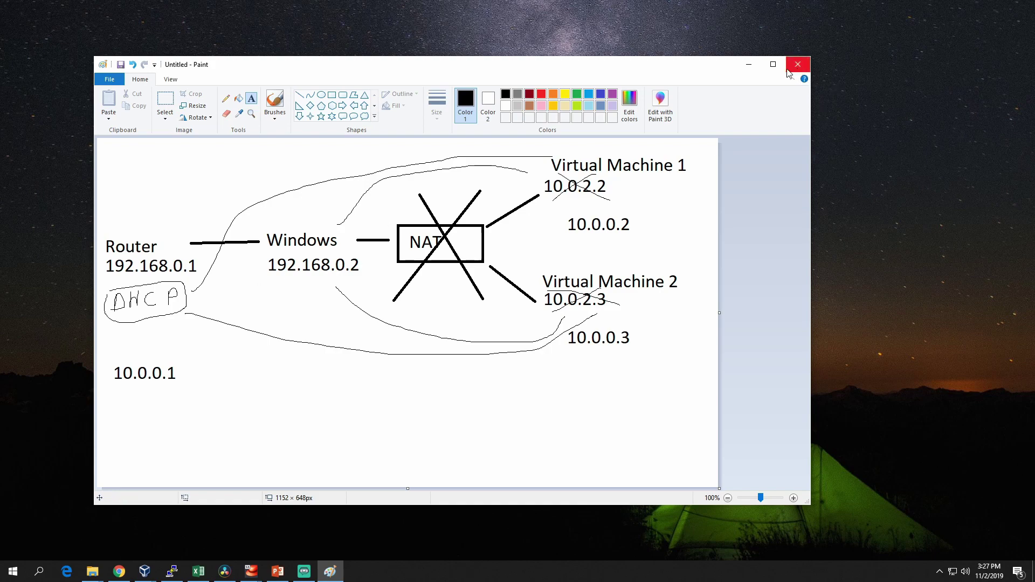
# Return to the CentOS 7 Computer settings in VirtualBox, expand the adapter's advanced options and accept the bridged network settings
pyautogui.click(748, 64)
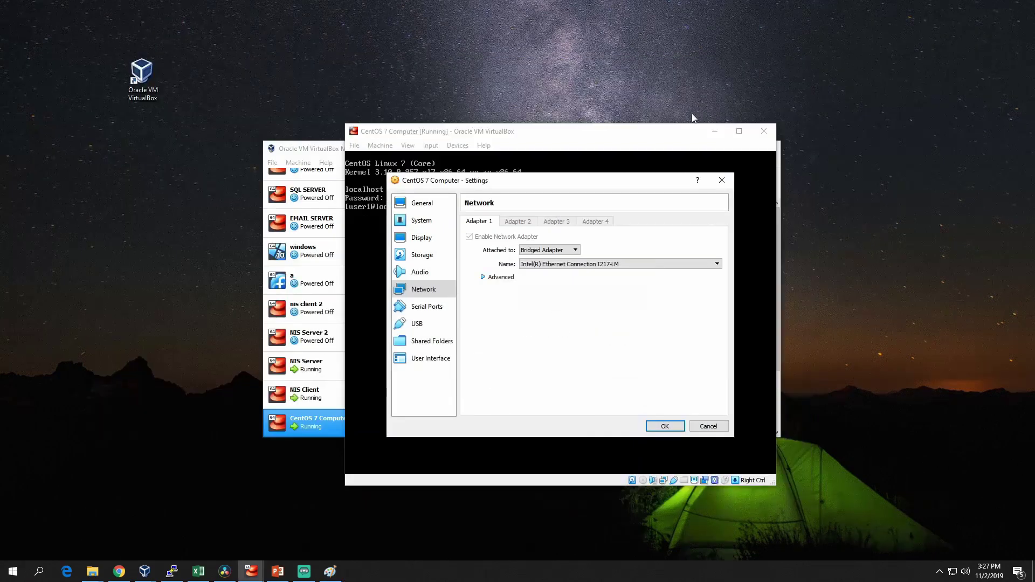
pyautogui.click(501, 278)
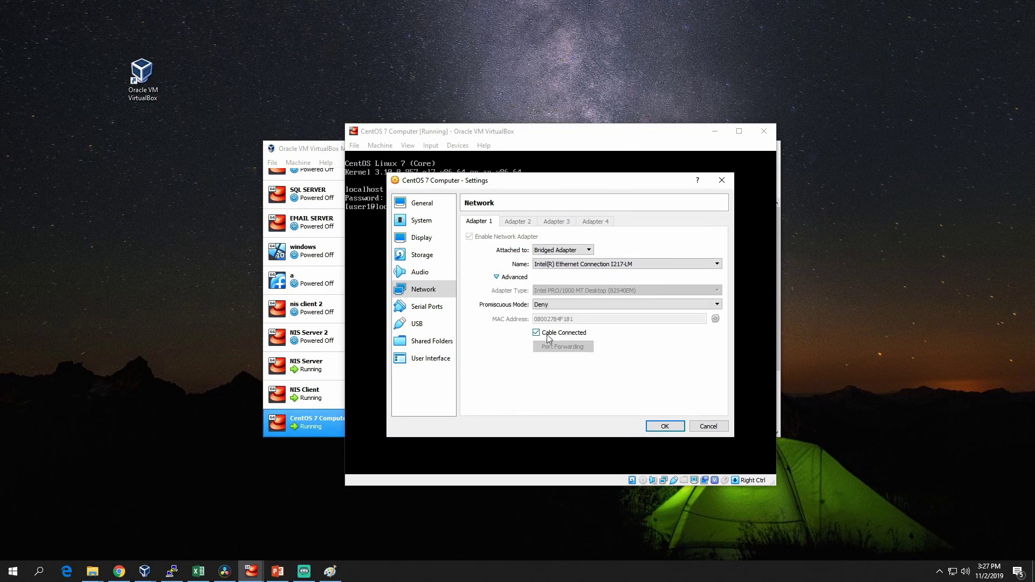
pyautogui.click(665, 426)
# List the network interfaces and addresses in the CentOS console with ip addr show
pyautogui.click(518, 255)
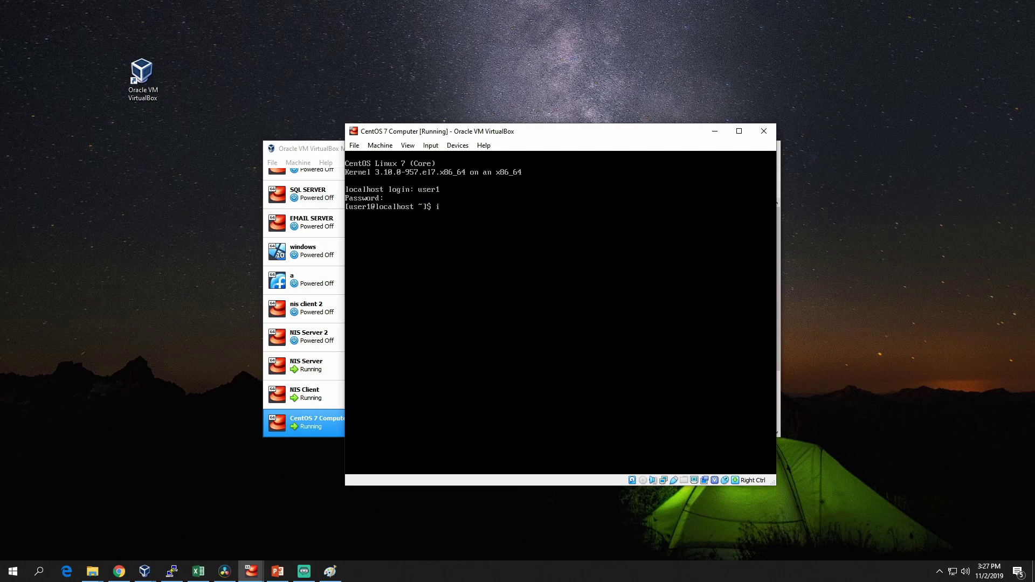
pyautogui.write('ip addr show')
pyautogui.press('Return')
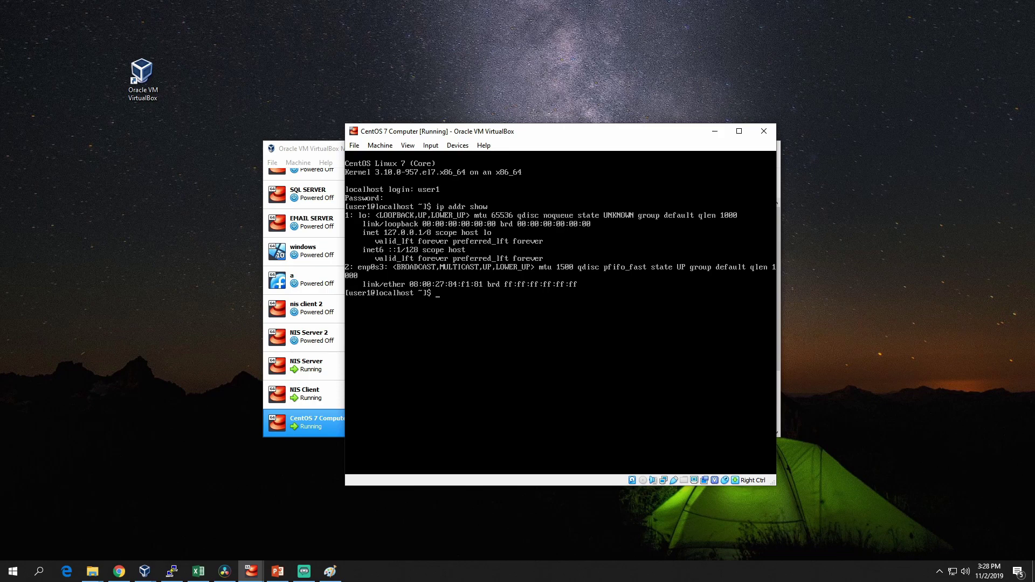
# Request a DHCP address with sudo dhclient, supplying the account password, and list the addresses with ip addr show
pyautogui.write('dh')
pyautogui.write('client')
pyautogui.write('sudo')
pyautogui.press('Return')
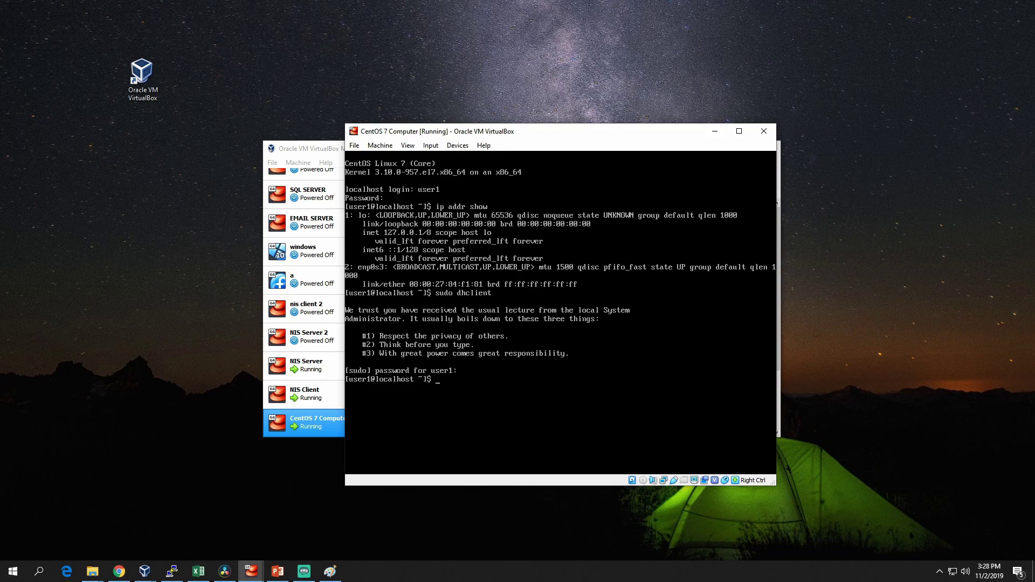
pyautogui.write('ip addr show')
pyautogui.press('Return')
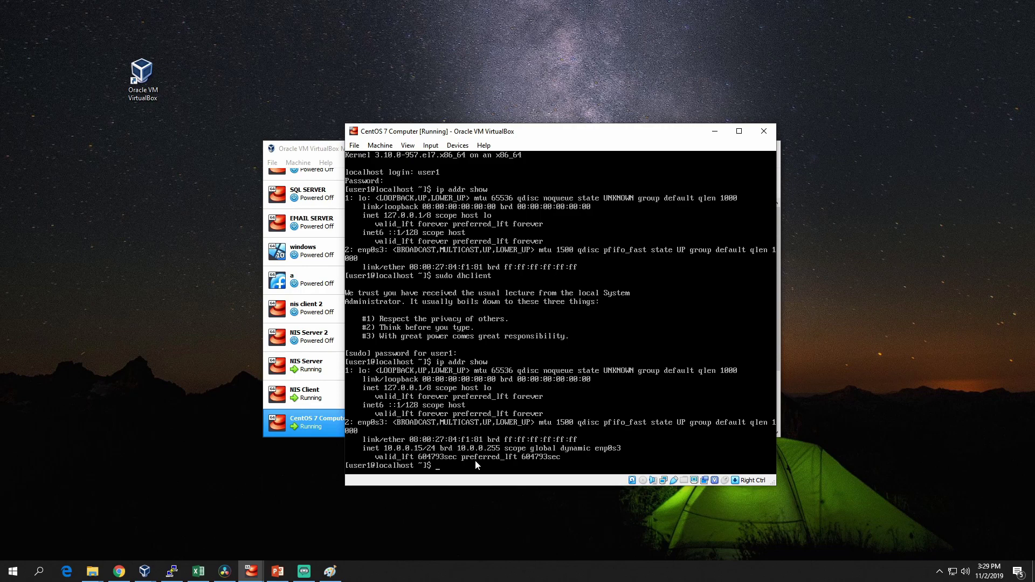
# Reboot the CentOS virtual machine from the command line
pyautogui.write('re')
pyautogui.write('boot')
pyautogui.press('Return')
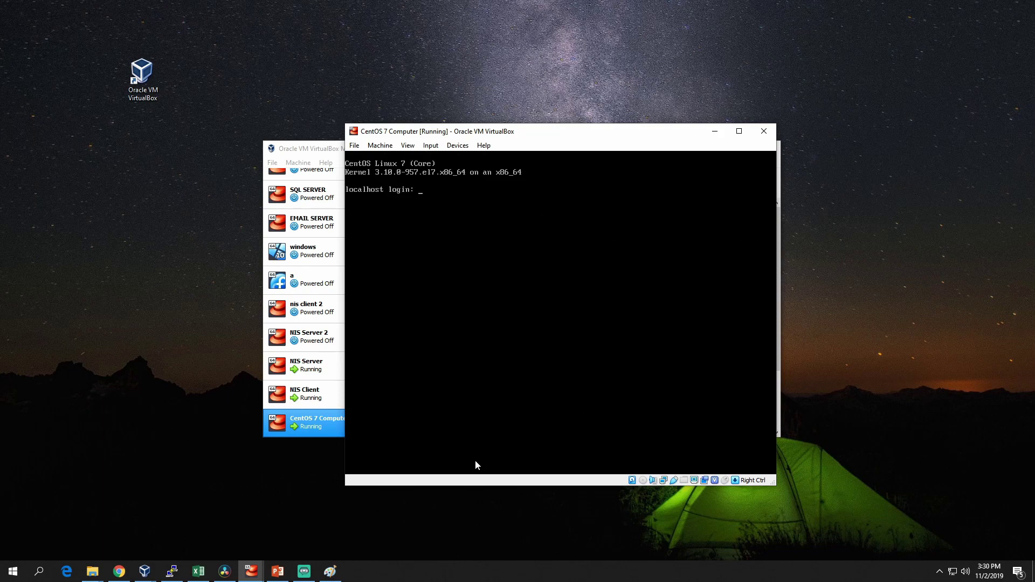
# Log in as user1 with the account password and list the network addresses with ip addr show
pyautogui.write('user1')
pyautogui.press('Return')
pyautogui.press('Return')
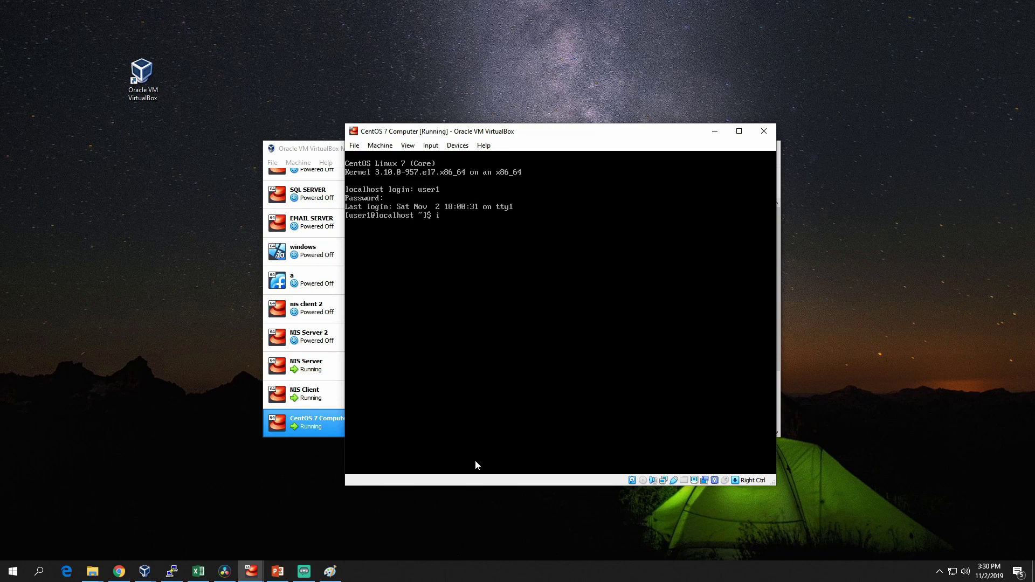
pyautogui.write('ip addr show')
pyautogui.press('Return')
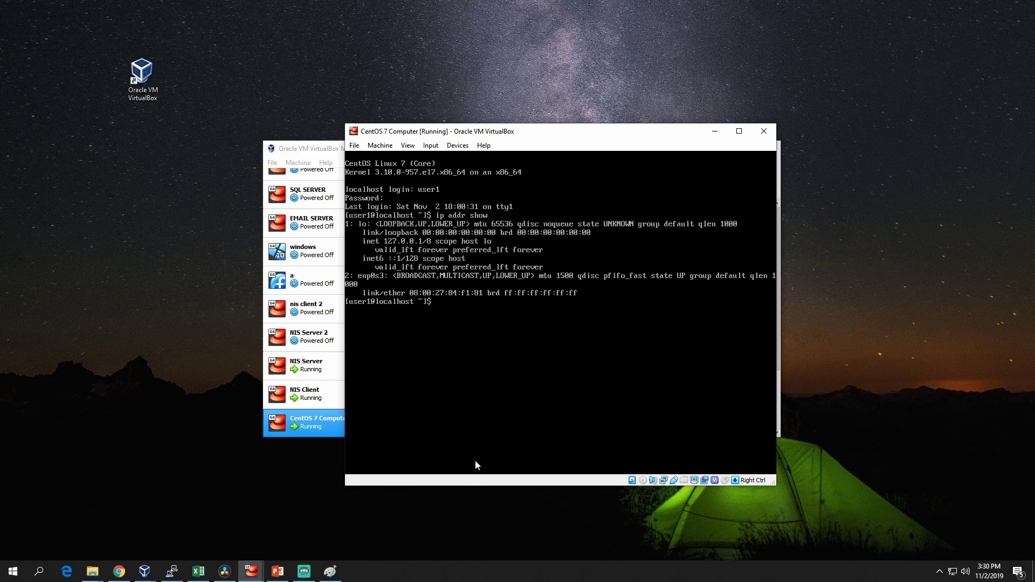
pyautogui.write('dhclient')
pyautogui.press('BackSpace')
pyautogui.press('BackSpace')
pyautogui.press('BackSpace')
pyautogui.press('BackSpace')
pyautogui.press('BackSpace')
pyautogui.press('BackSpace')
pyautogui.press('BackSpace')
pyautogui.press('BackSpace')
# Try to open /etc/sysconfig/network-scripts/ with sudo vi, entering the account password
pyautogui.write('vi')
pyautogui.press('BackSpace')
pyautogui.write('sudo vi /etc/syscon')
pyautogui.press('Tab')
pyautogui.write('network-scripts/')
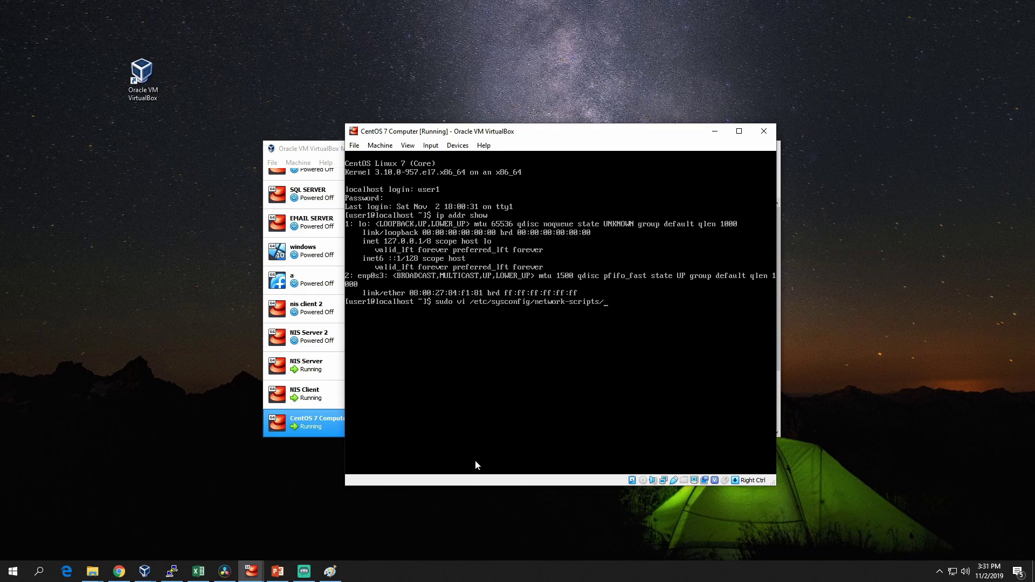
pyautogui.press('Return')
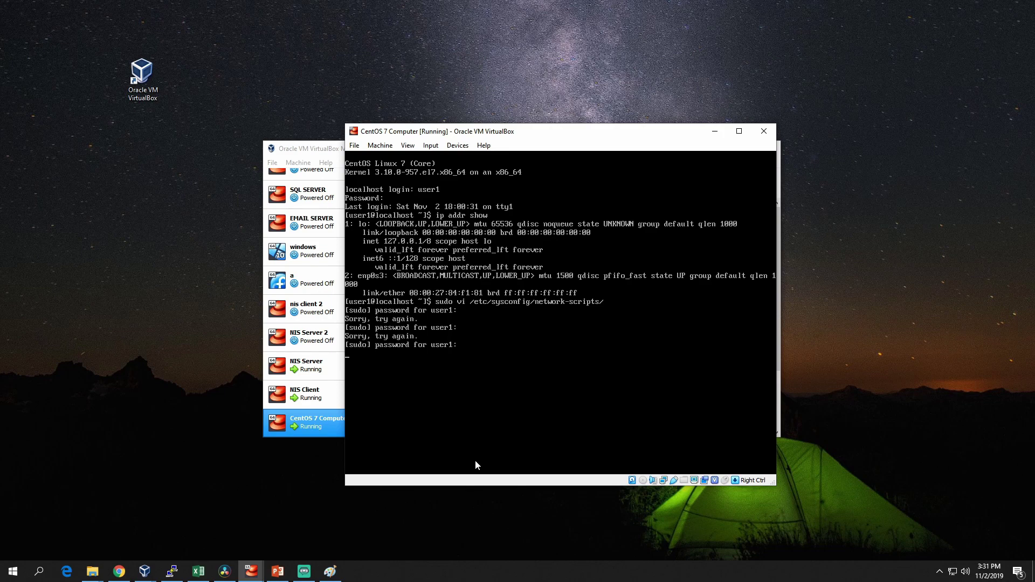
# Change to the /etc/sysconfig/network-scripts/ directory and list its files
pyautogui.press('Up')
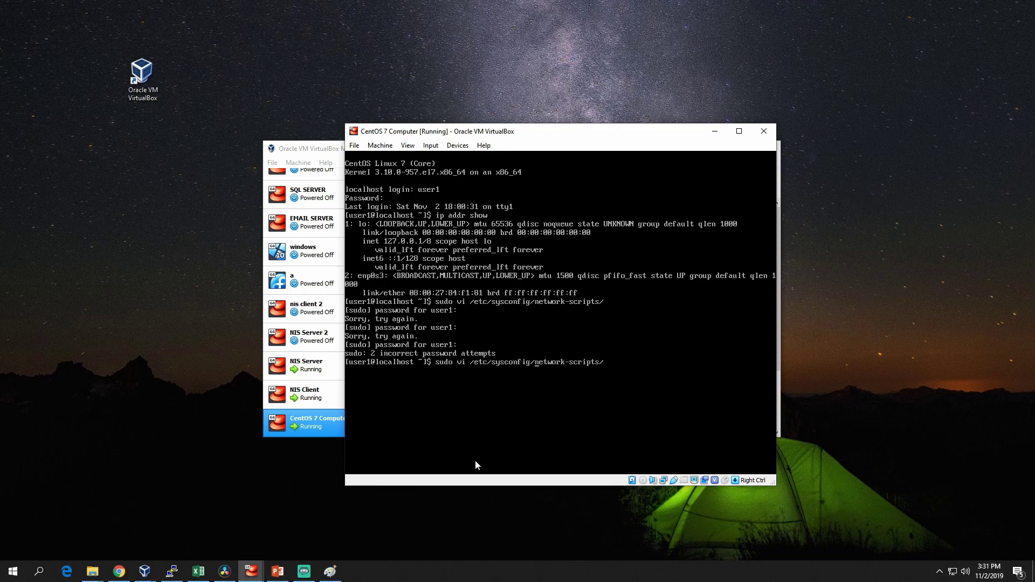
pyautogui.press('Home')
pyautogui.press('Delete')
pyautogui.press('Delete')
pyautogui.press('Delete')
pyautogui.press('Delete')
pyautogui.press('Delete')
pyautogui.press('Delete')
pyautogui.press('Delete')
pyautogui.write('cd')
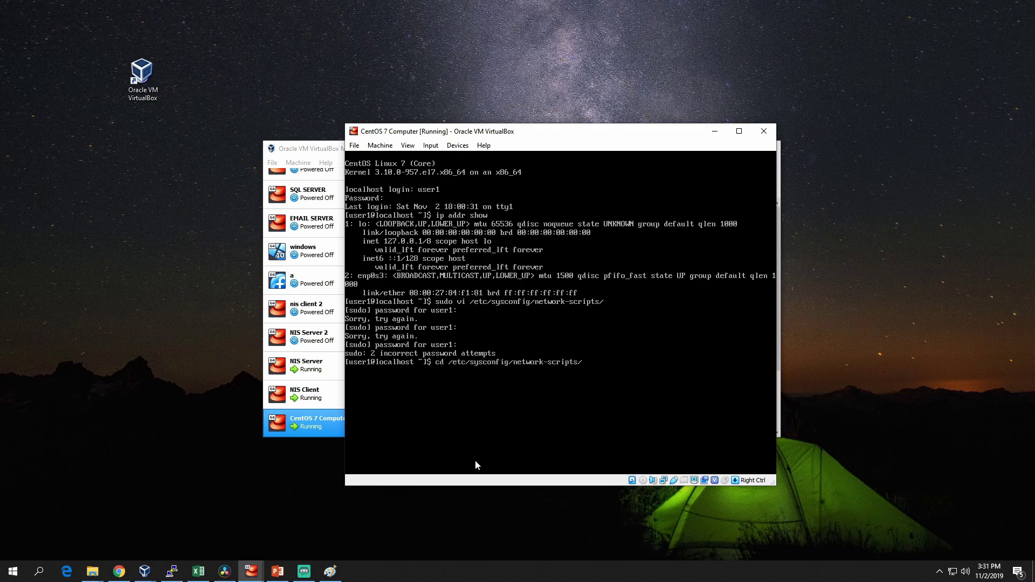
pyautogui.press('Return')
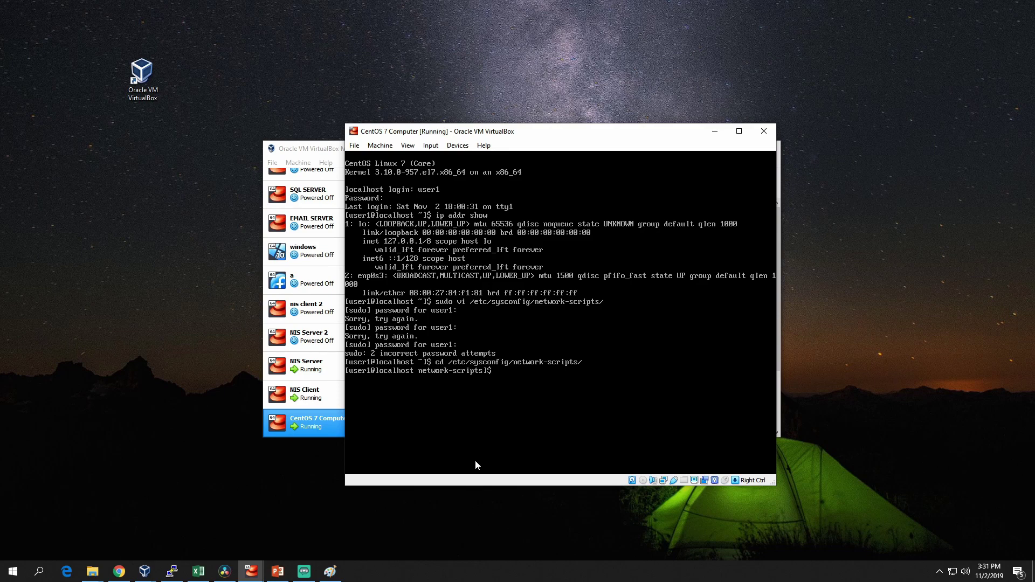
pyautogui.write('ls')
pyautogui.press('Return')
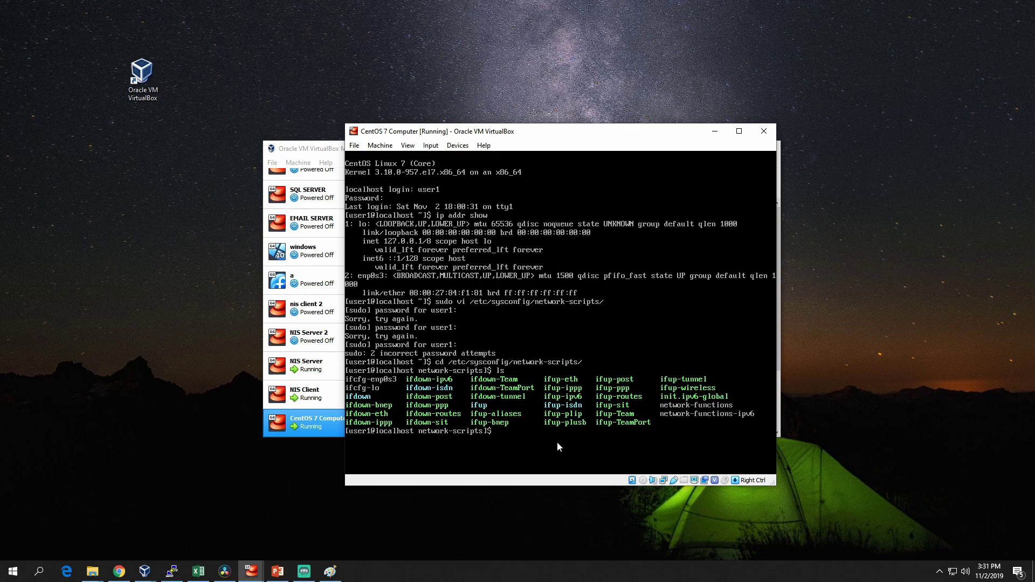
# Open ifcfg-enp0s3 for editing with sudo vi, entering the account password
pyautogui.write('sudo vo')
pyautogui.write('ifcfg-enp0s3')
pyautogui.press('Return')
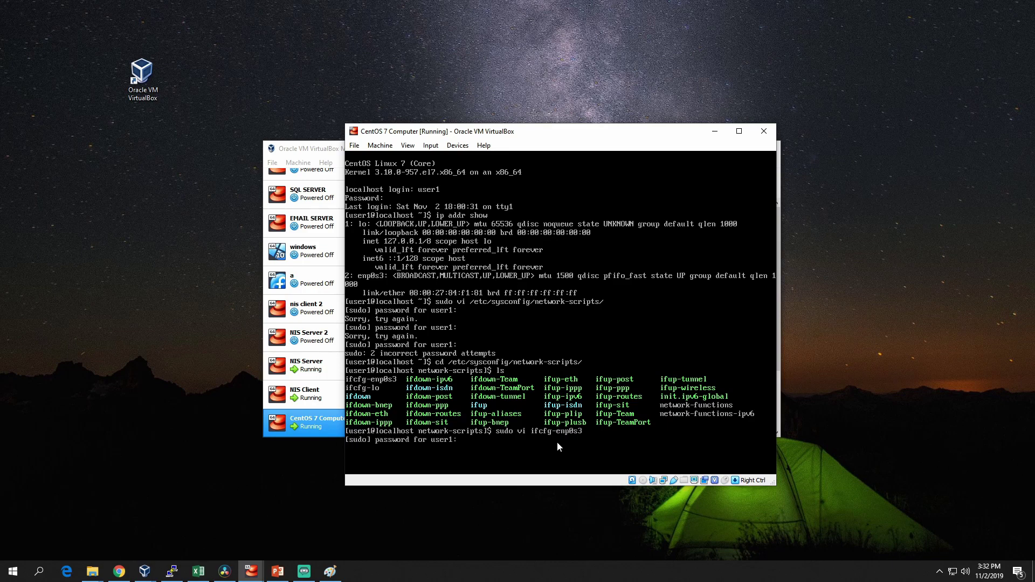
pyautogui.press('Return')
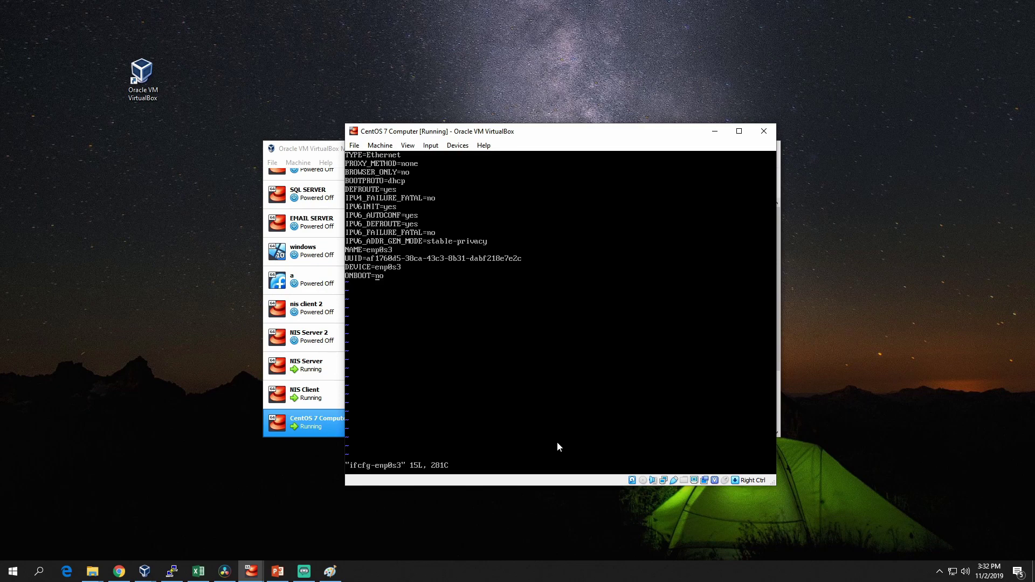
# Set ONBOOT to yes in ifcfg-enp0s3, then save the file and quit vi
pyautogui.press('i')
pyautogui.press('Delete')
pyautogui.press('Delete')
pyautogui.write('ye')
pyautogui.press('Escape')
pyautogui.press('Return')
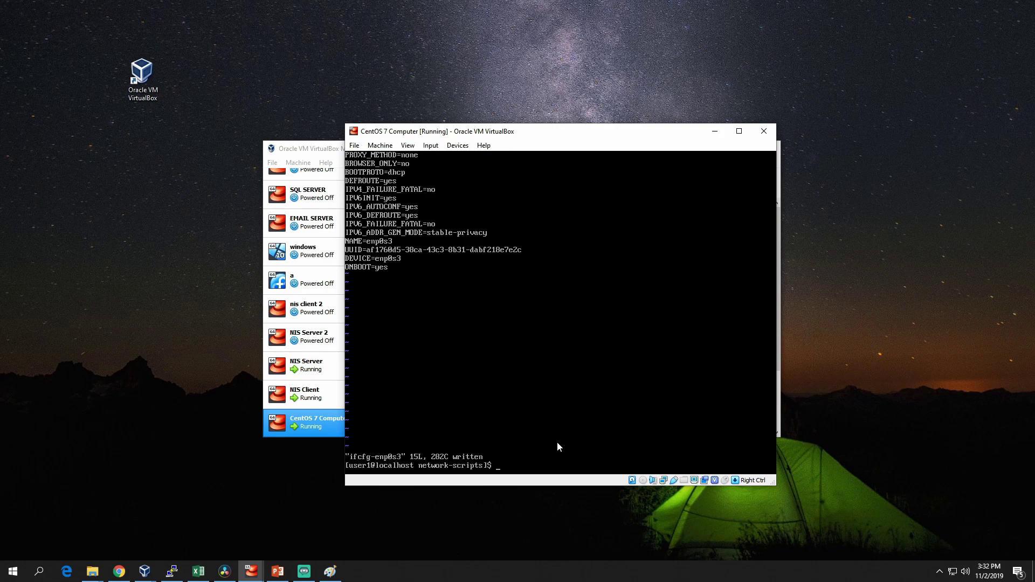
# Reboot the virtual machine and log back in as user1 with the account password
pyautogui.write('reboot')
pyautogui.press('Return')
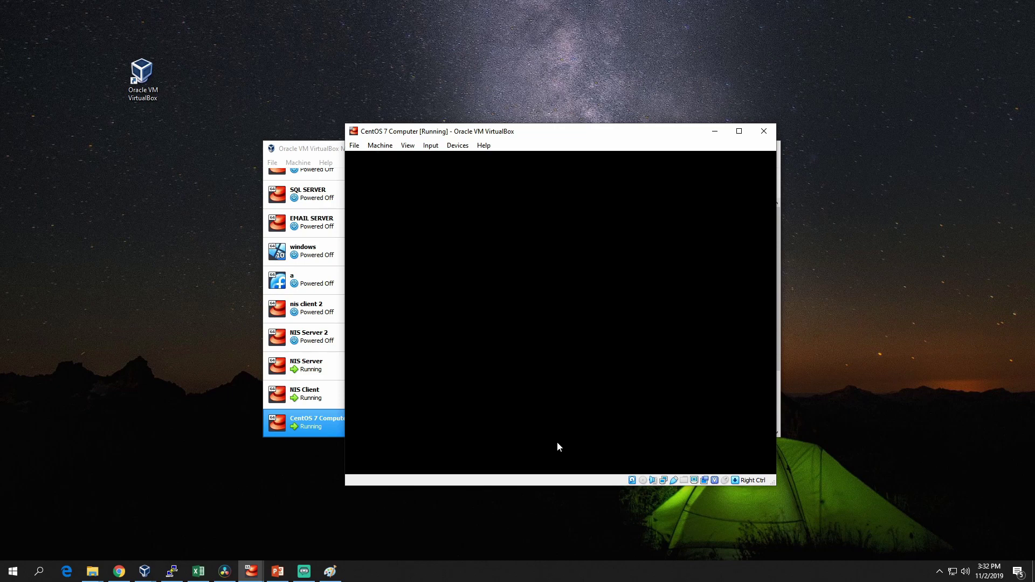
pyautogui.write('u')
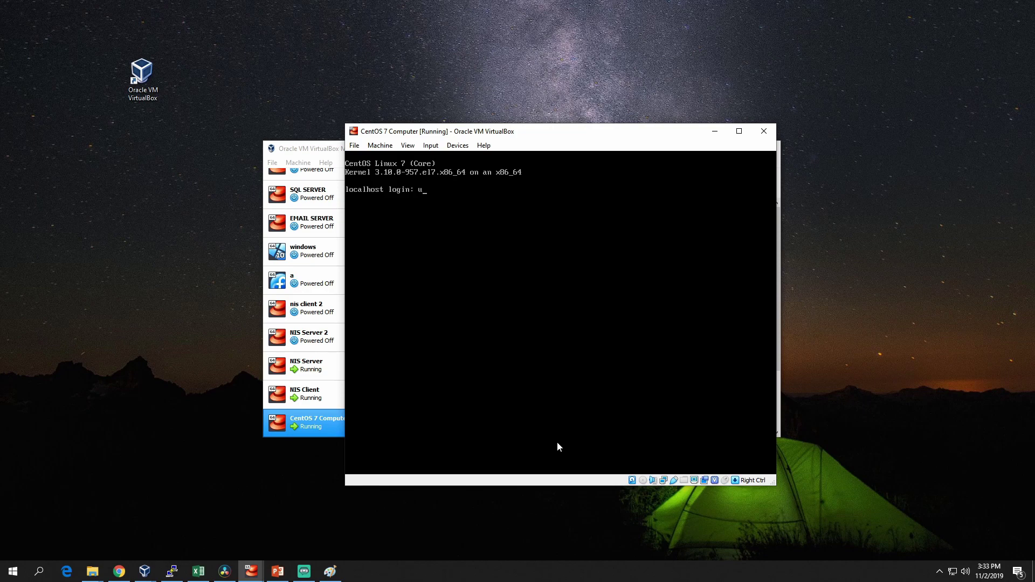
pyautogui.write('ser1')
pyautogui.press('Return')
pyautogui.press('Return')
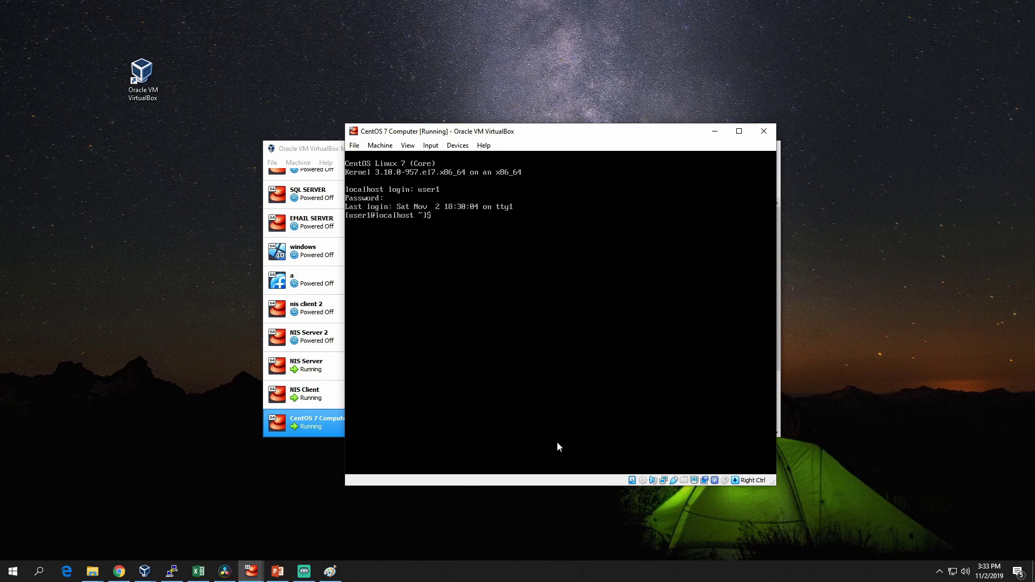
# List the network addresses with ip addr show and view the virtual machine's network adapter settings
pyautogui.write('ip addr show')
pyautogui.press('Return')
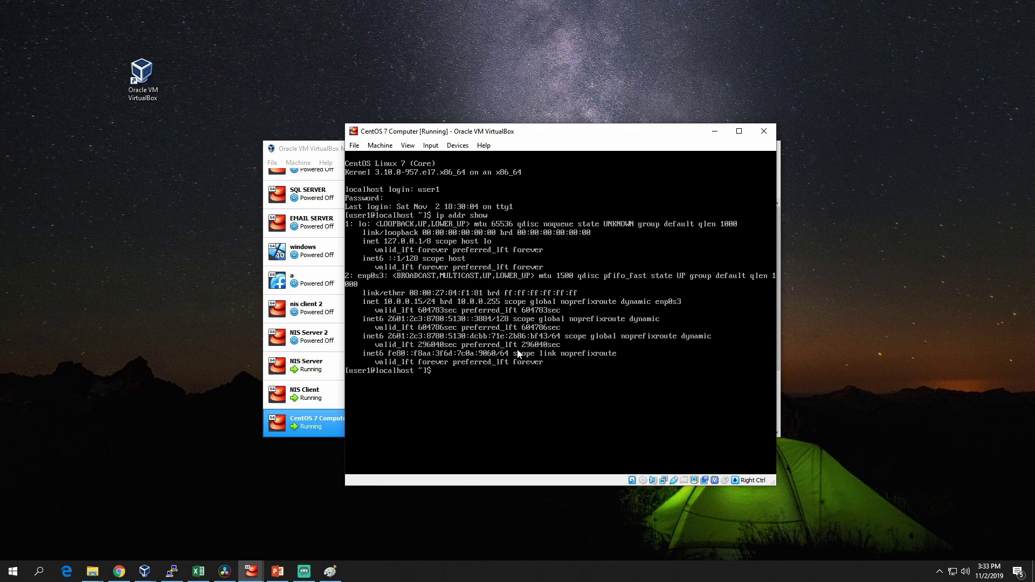
pyautogui.click(458, 146)
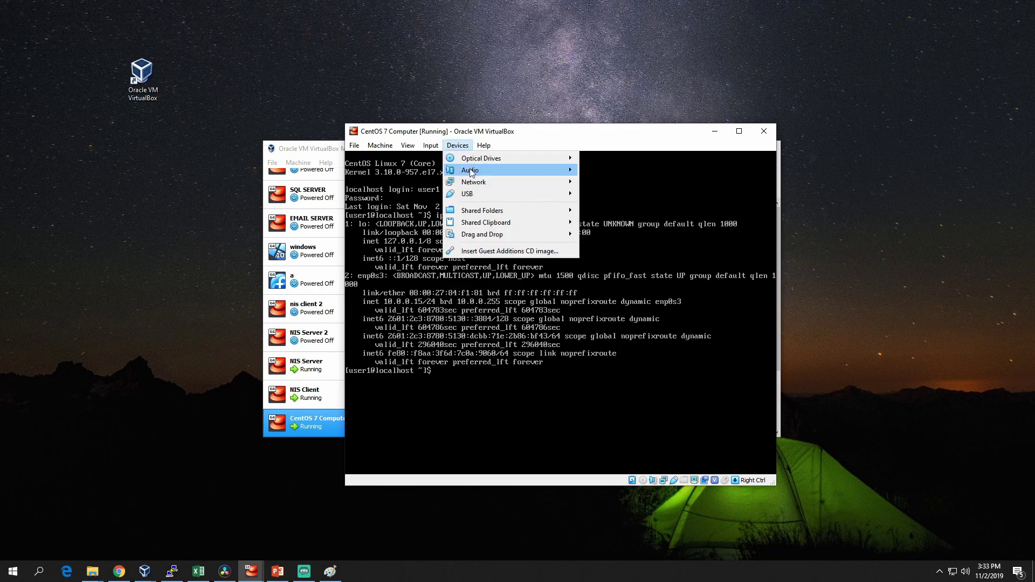
pyautogui.moveTo(478, 186)
pyautogui.click(603, 184)
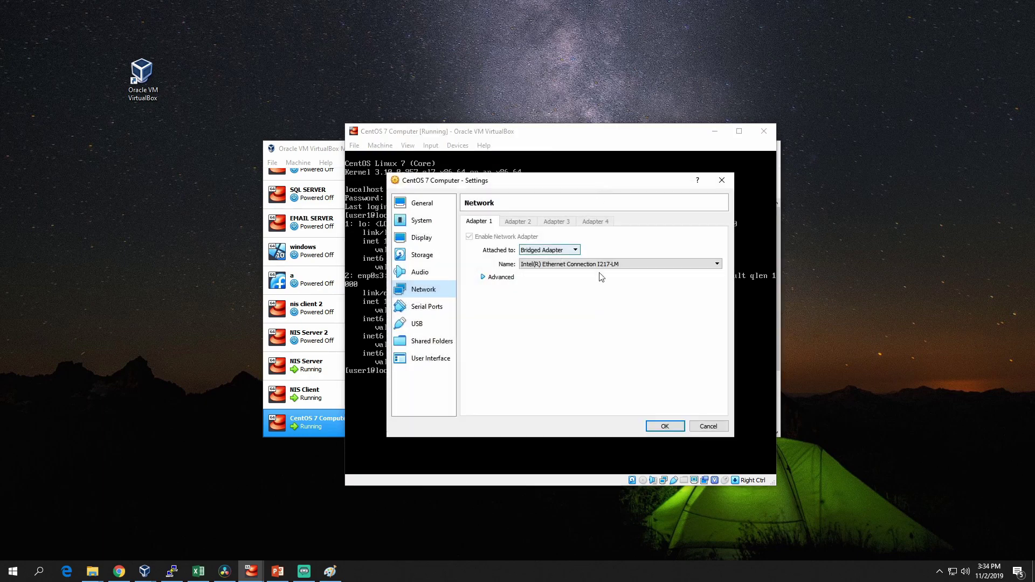
pyautogui.click(710, 427)
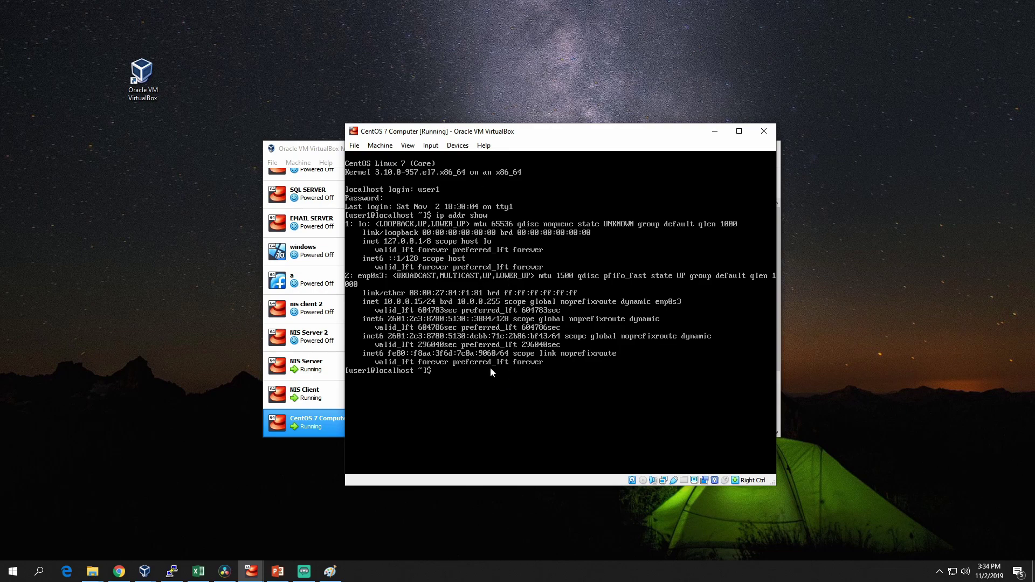
# Clear the terminal and list the network addresses again with ip addr show
pyautogui.write('ear')
pyautogui.press('Return')
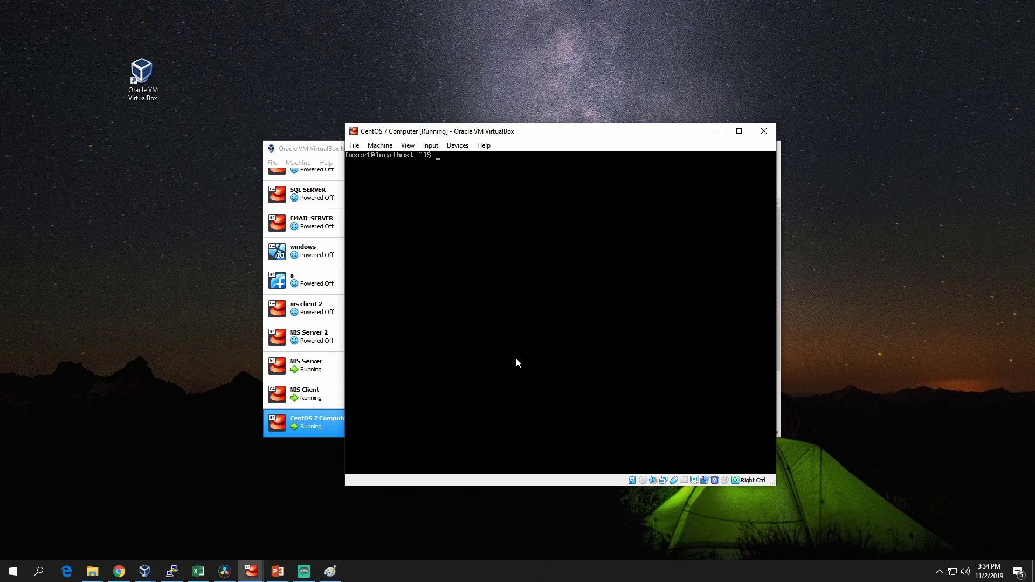
pyautogui.write('B')
pyautogui.press('BackSpace')
pyautogui.write('ip addr show')
pyautogui.press('Return')
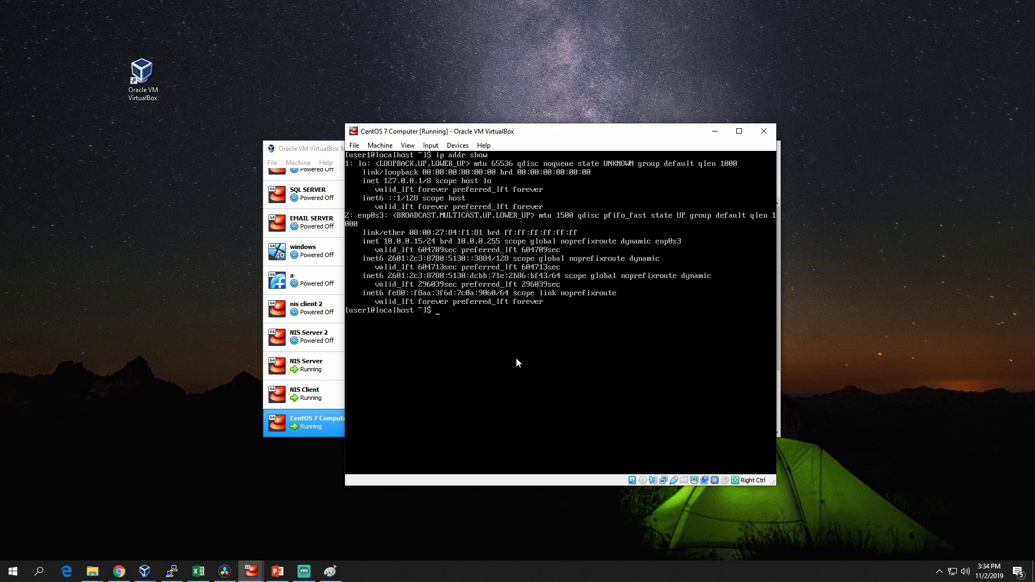
# Try ifconfig and look up its package with sudo yum provides */ifconfig, entering the account password
pyautogui.write('ifconfig')
pyautogui.press('Return')
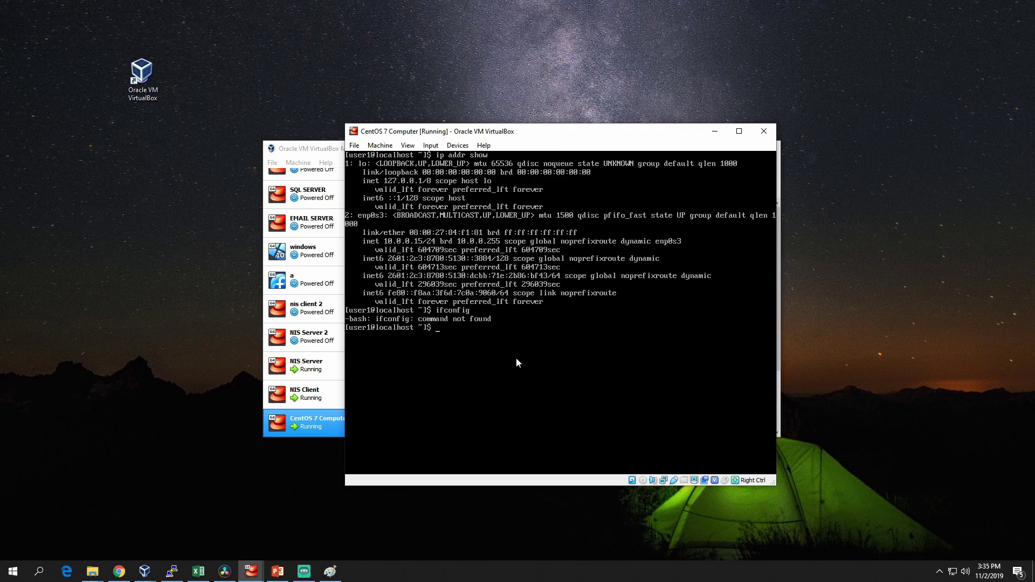
pyautogui.write('yu')
pyautogui.press('BackSpace')
pyautogui.press('BackSpace')
pyautogui.write('sudo yum p')
pyautogui.write('rovides */ifconfig')
pyautogui.press('Return')
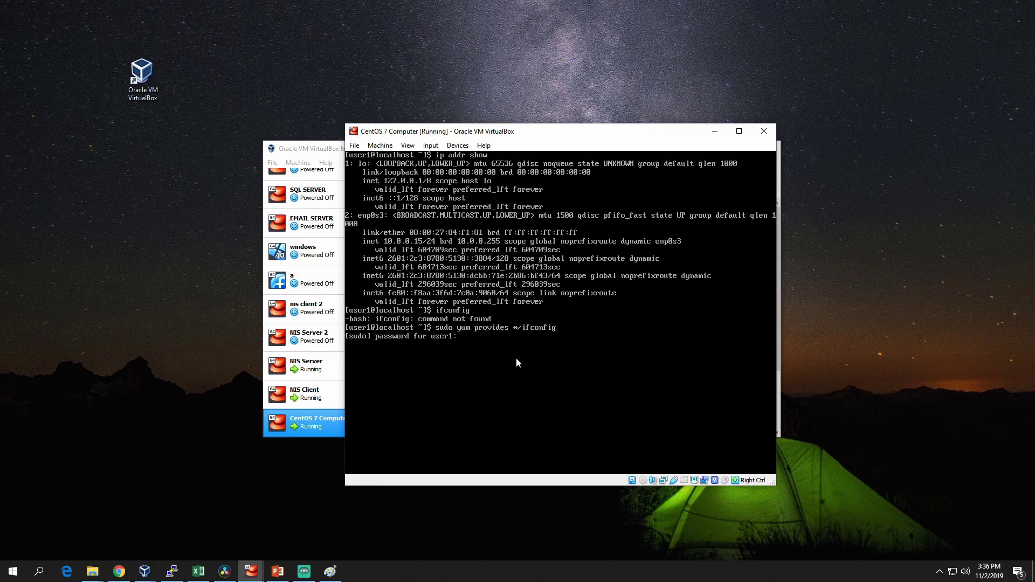
pyautogui.press('Return')
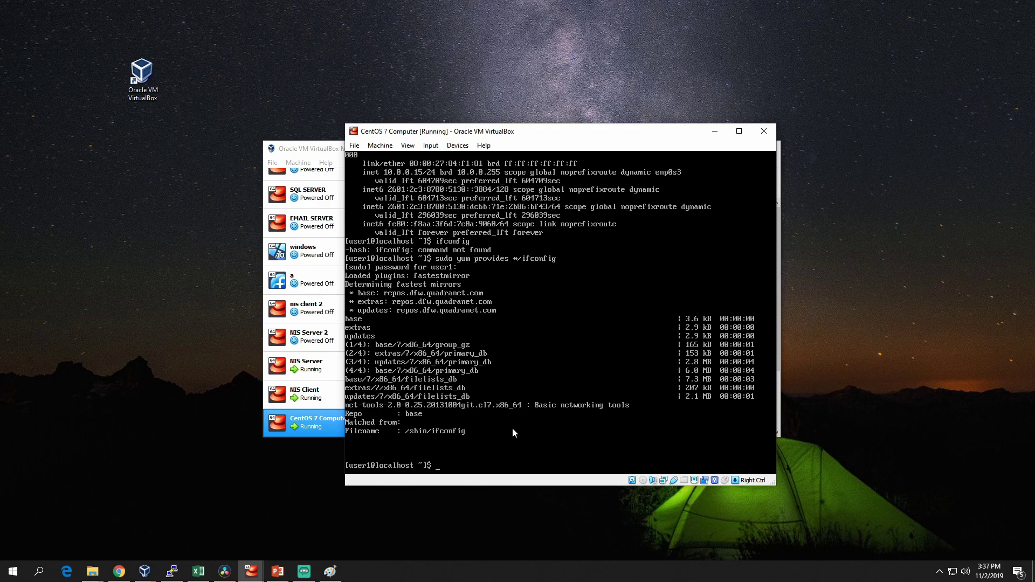
pyautogui.write('yum inst')
pyautogui.press('BackSpace')
pyautogui.press('BackSpace')
pyautogui.press('BackSpace')
pyautogui.press('BackSpace')
pyautogui.press('BackSpace')
pyautogui.press('BackSpace')
pyautogui.press('BackSpace')
pyautogui.press('BackSpace')
pyautogui.write('sudo')
pyautogui.press('BackSpace')
pyautogui.press('BackSpace')
pyautogui.press('BackSpace')
pyautogui.press('BackSpace')
# Switch to the root account with su, entering the root password
pyautogui.write('su')
pyautogui.press('Return')
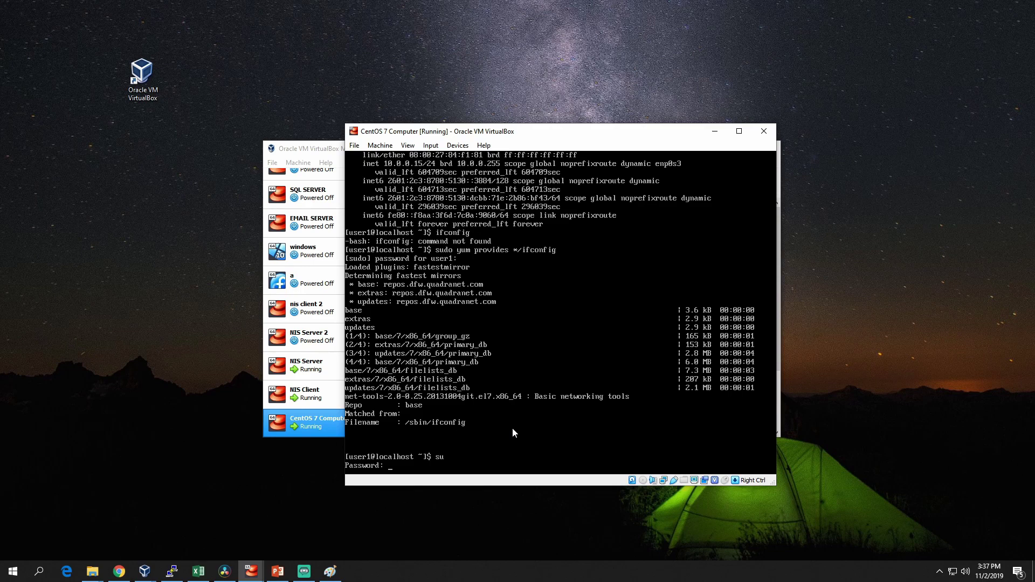
pyautogui.press('Return')
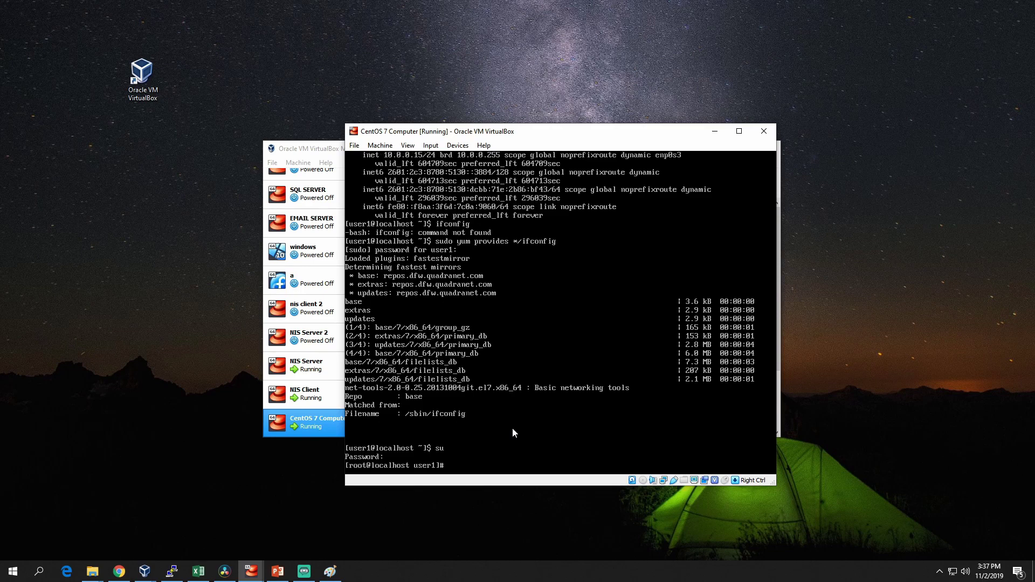
# Try yum with the package name net-tool-2.0*, first without a subcommand and again as yum install net-tool-2.0*
pyautogui.write('yum net-tool-2.0*')
pyautogui.press('Return')
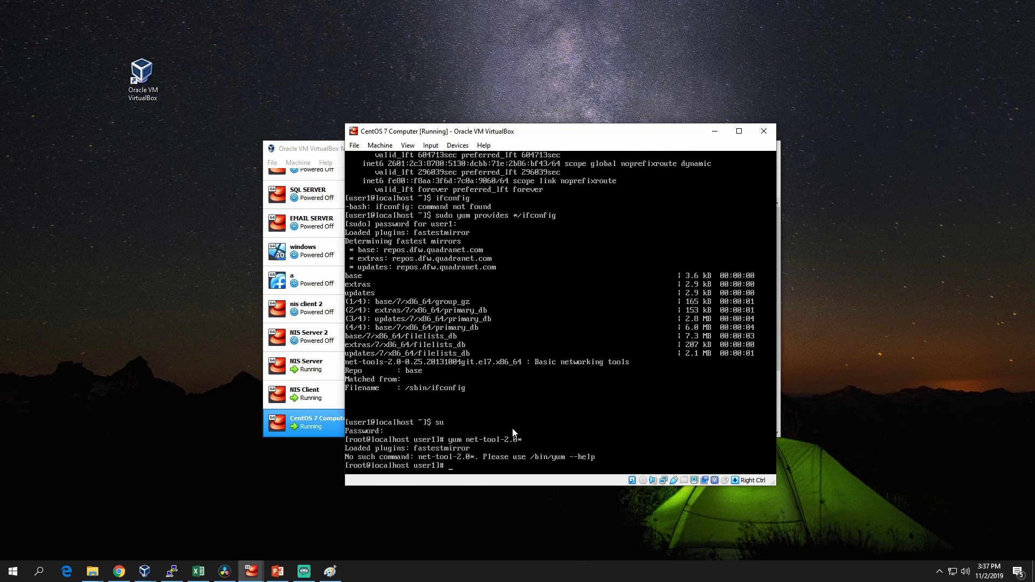
pyautogui.press('Up')
pyautogui.write('install')
pyautogui.press('Return')
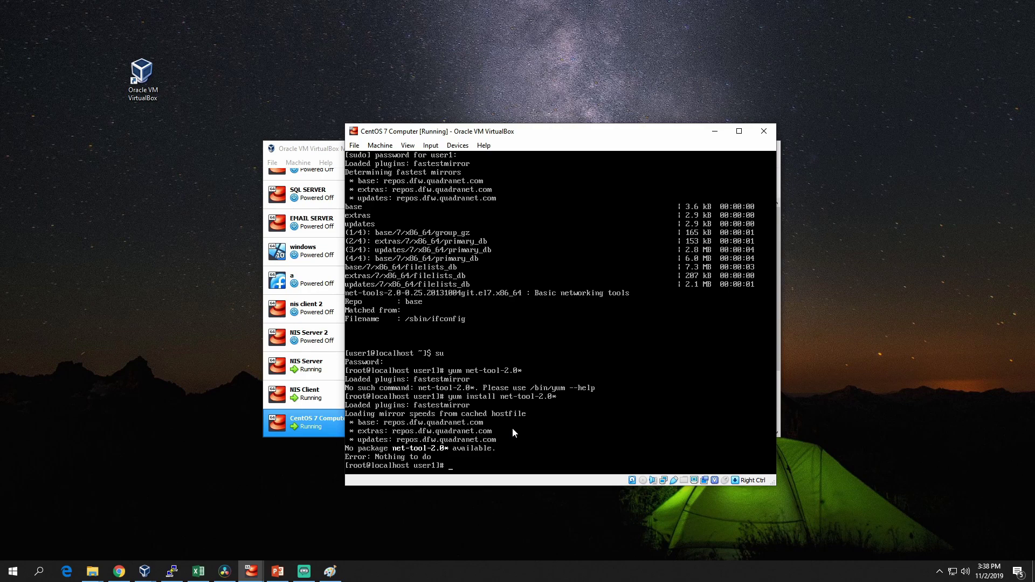
# Install the package with yum install net-tools-2.0*, accepting the download and the CentOS 7 signing key import
pyautogui.press('Up')
pyautogui.press('Right')
pyautogui.write('s')
pyautogui.press('Return')
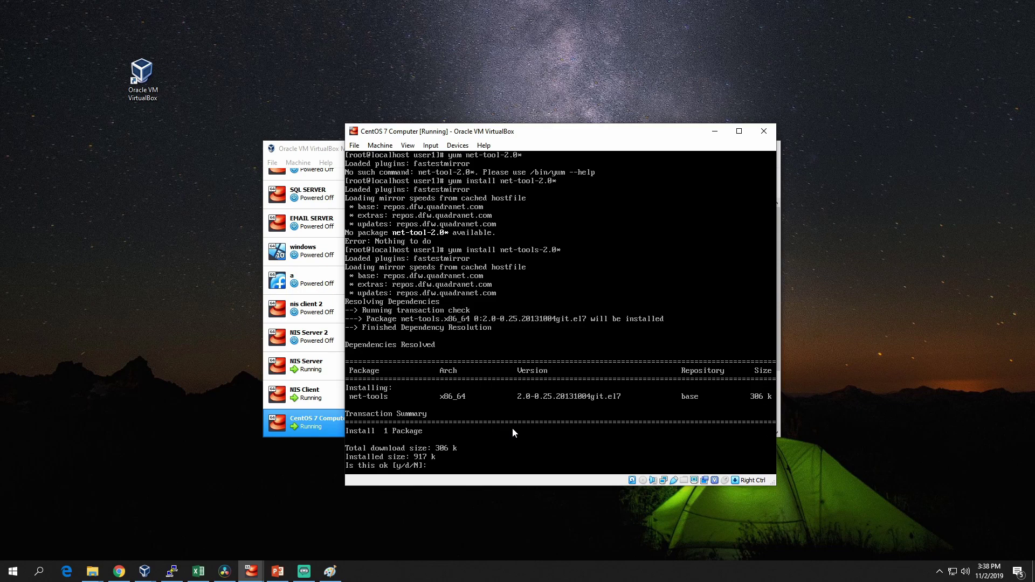
pyautogui.write('y')
pyautogui.press('Return')
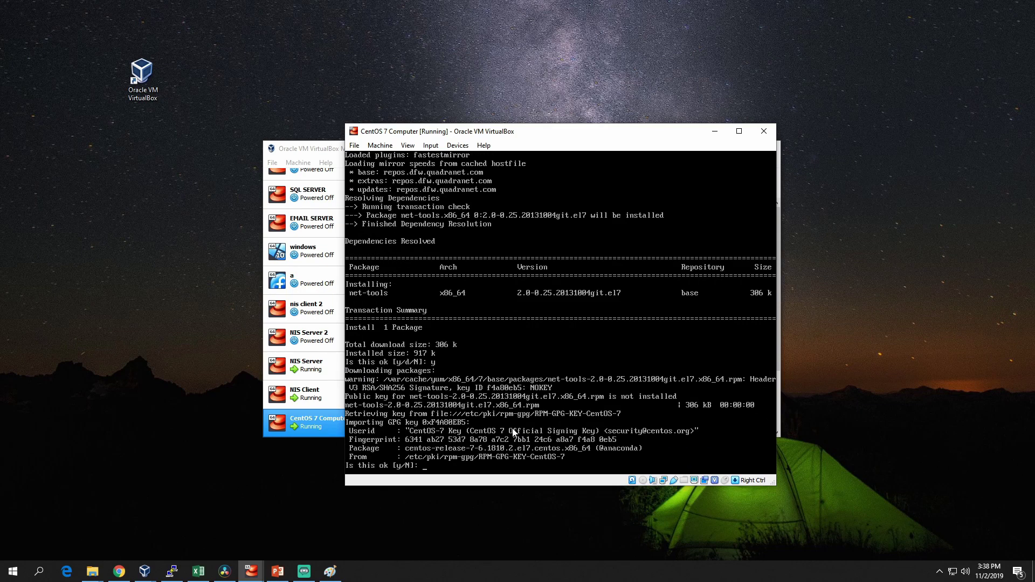
pyautogui.write('y')
pyautogui.press('Return')
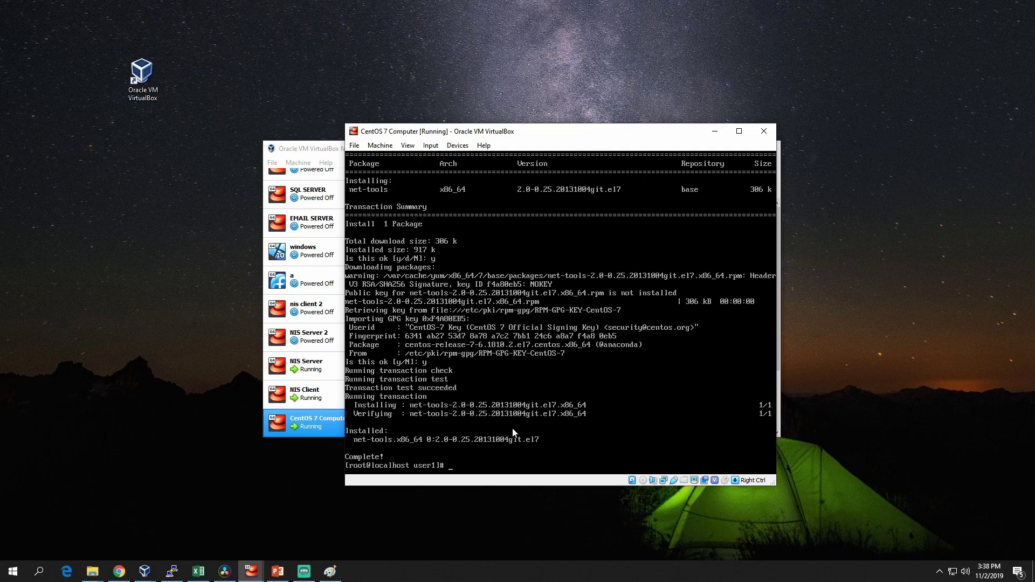
# List the network interfaces with ifconfig and compare them with the output of ip addr show
pyautogui.write('ifconfig')
pyautogui.press('Return')
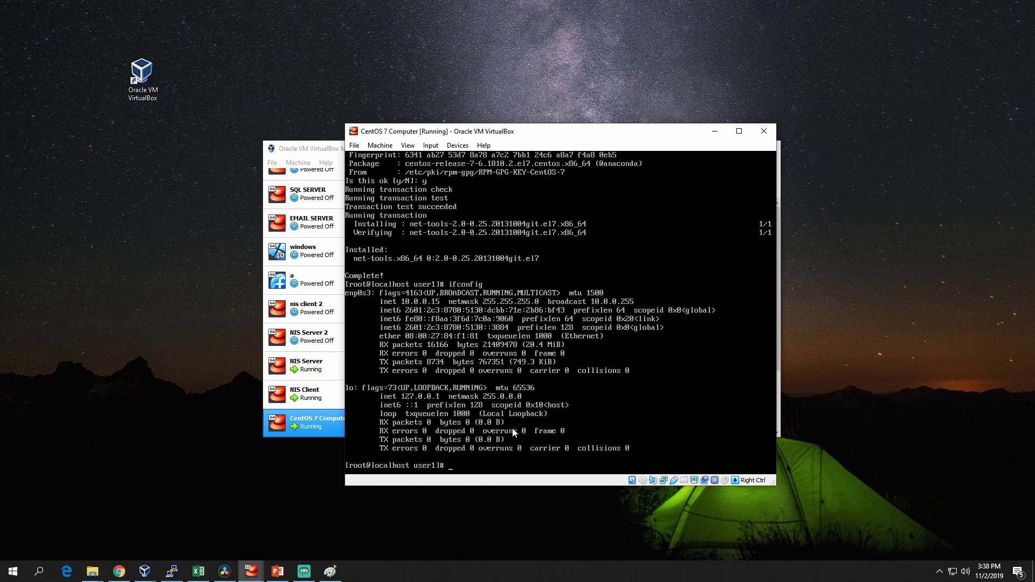
pyautogui.write('ip addr show')
pyautogui.press('Return')
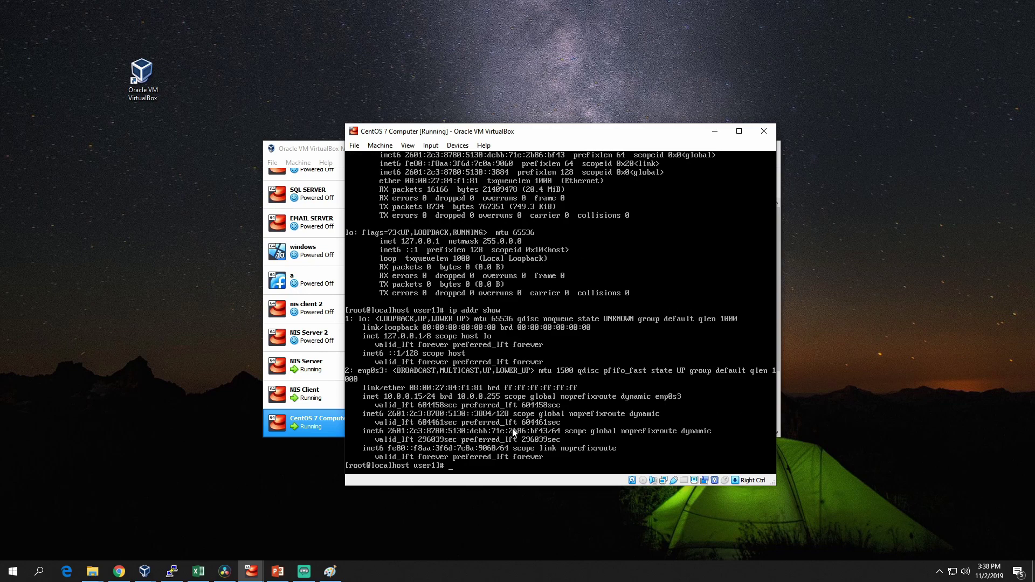